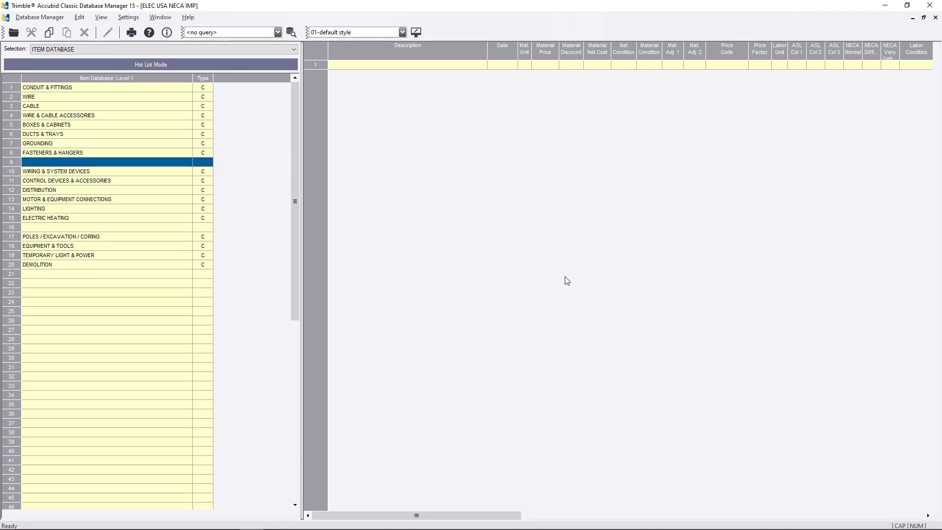
- Show the FIXTURE ACCESSORIES database listing in place of the item database
click(152, 50)
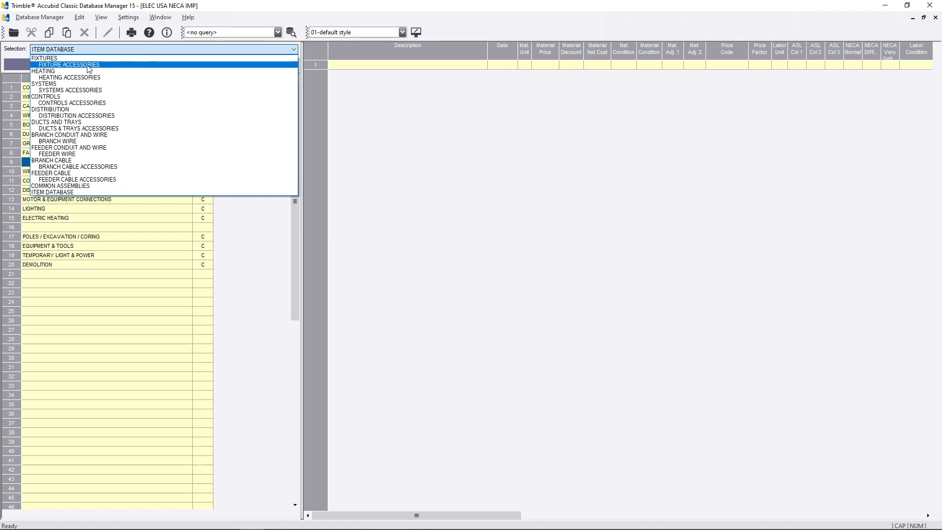
click(72, 66)
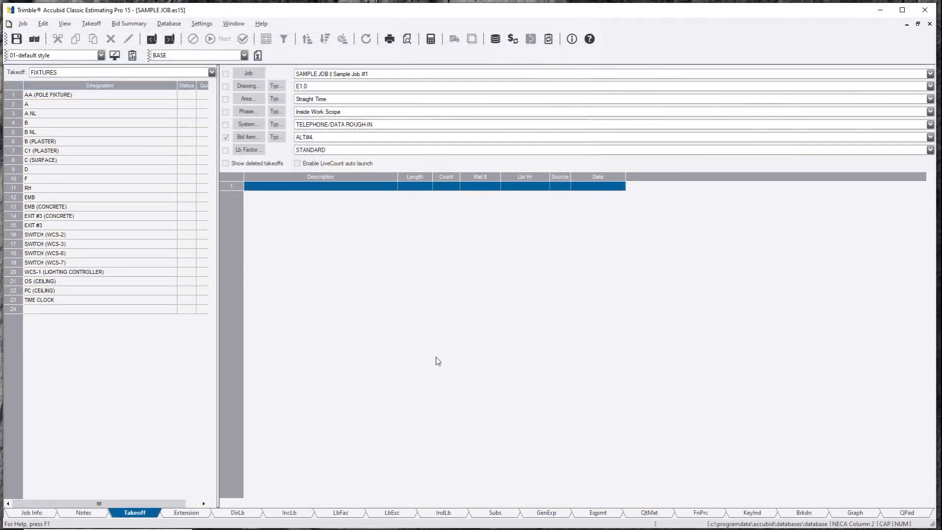
- Switch to Accubid Classic Estimating and add a new fixture designation named F1 in the first empty row
double_click(86, 311)
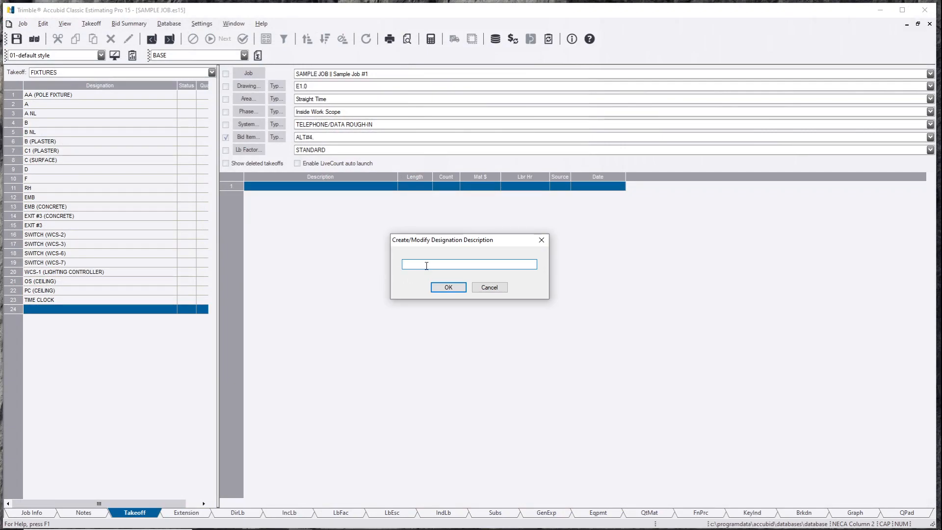
text(F1)
click(449, 287)
- Take off the 2'x4' DROP-IN T-BAR FIXTURE assembly for designation F1 and advance past the fixture lamps to the fixture accessories
double_click(78, 95)
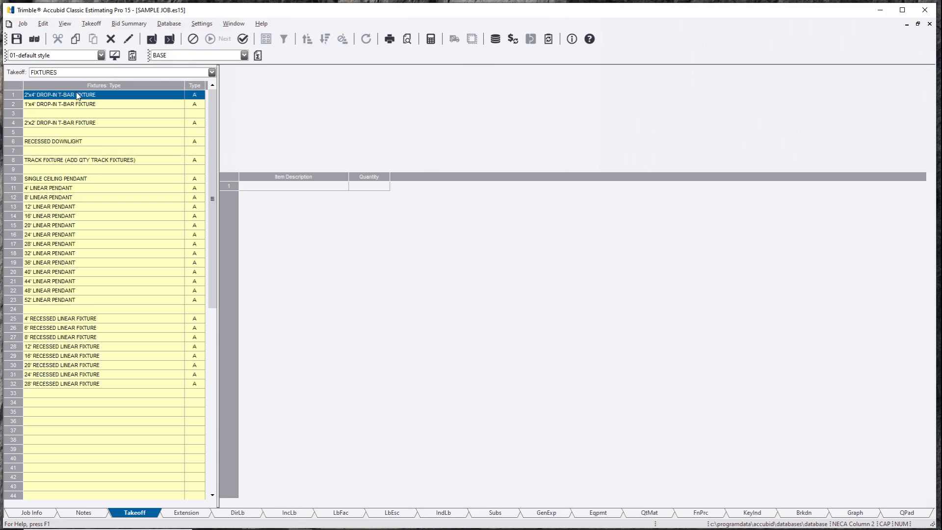
double_click(78, 95)
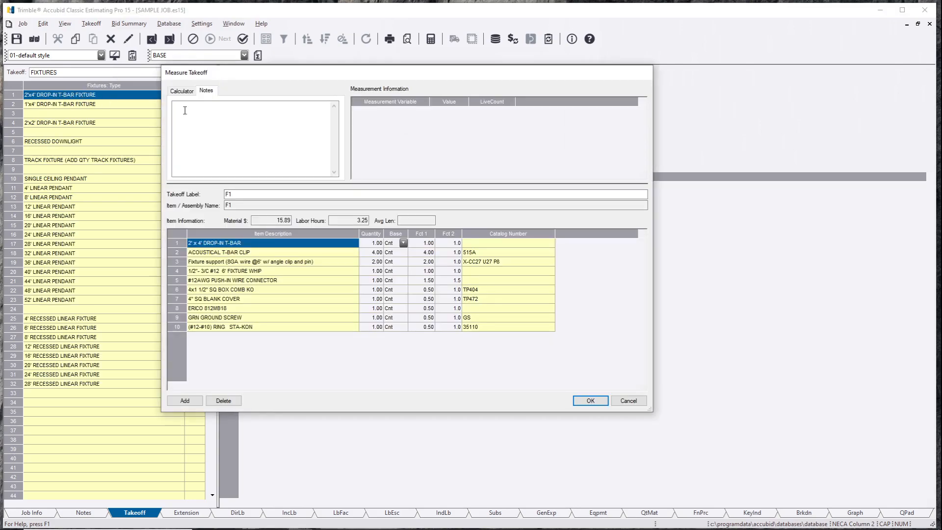
click(592, 401)
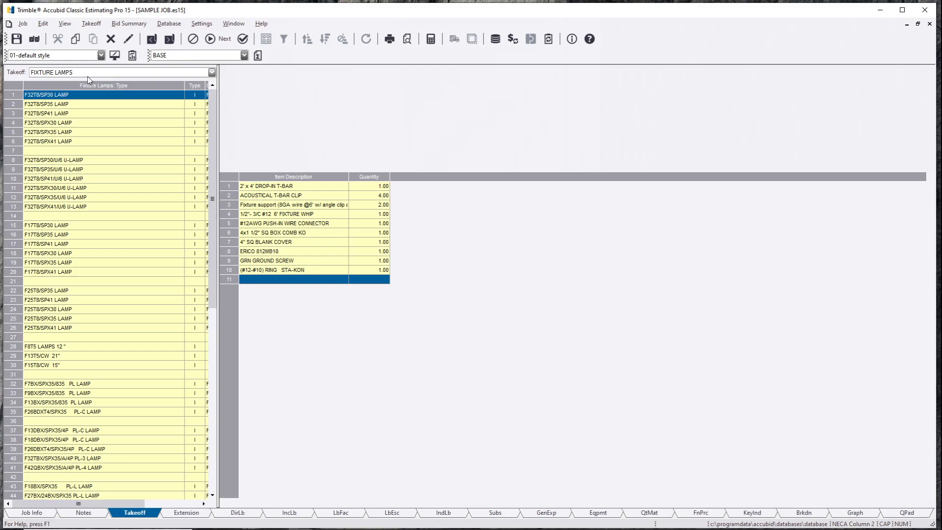
click(221, 41)
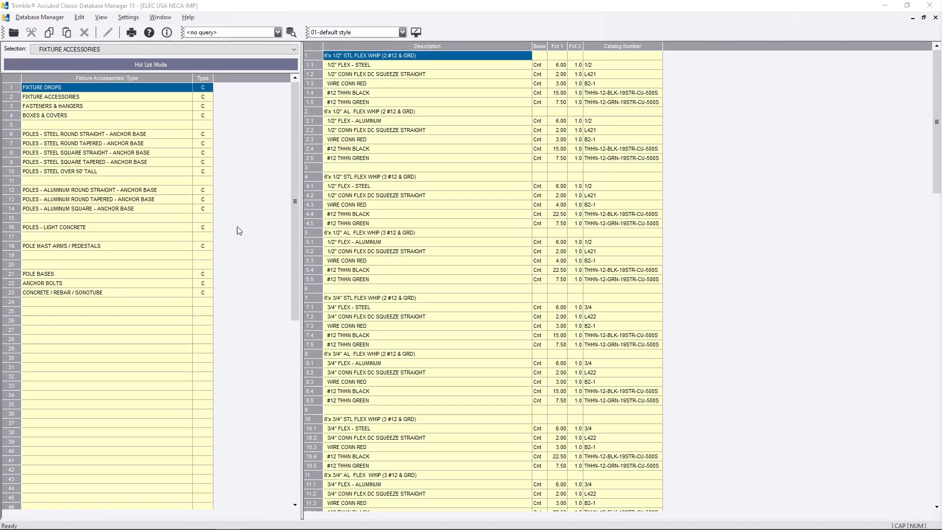
- Switch to Database Manager and review the steel round tapered anchor-base poles and the available database selections
click(117, 143)
click(113, 50)
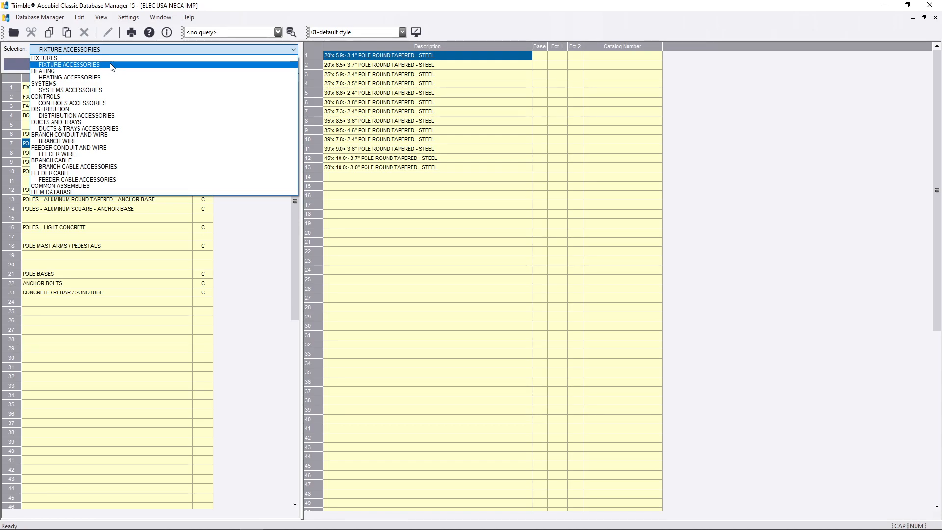
key(Up)
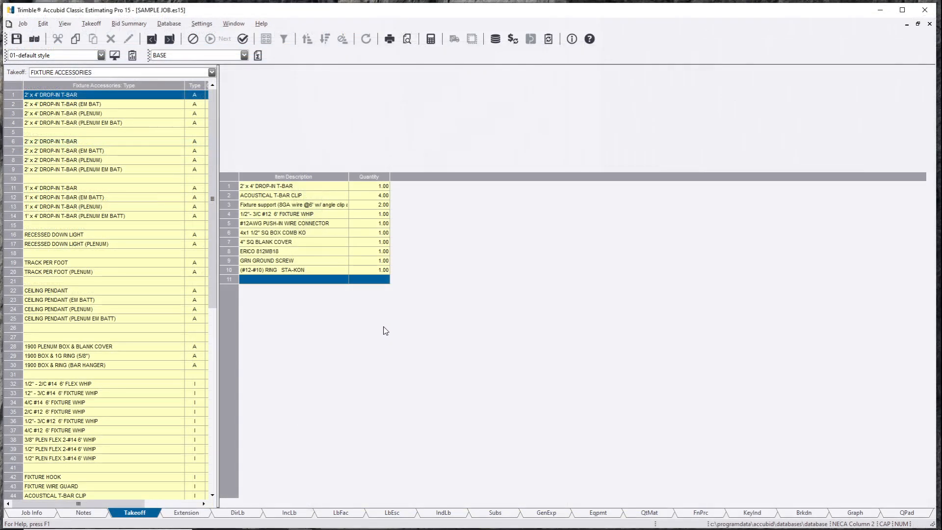
- Back in Estimating, switch the takeoff to FIXTURE LAMPS and review the F32T8/SP30 LAMP measurement without taking it off
click(99, 73)
click(92, 81)
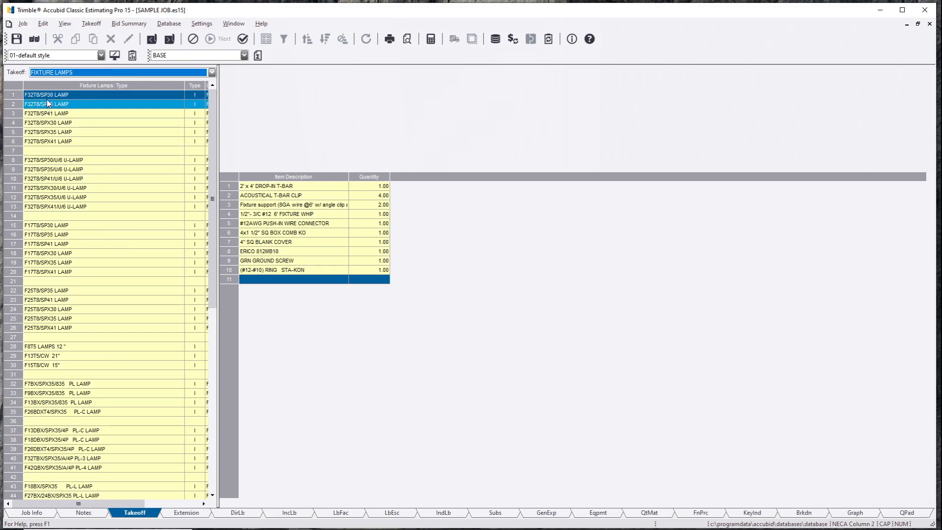
click(70, 97)
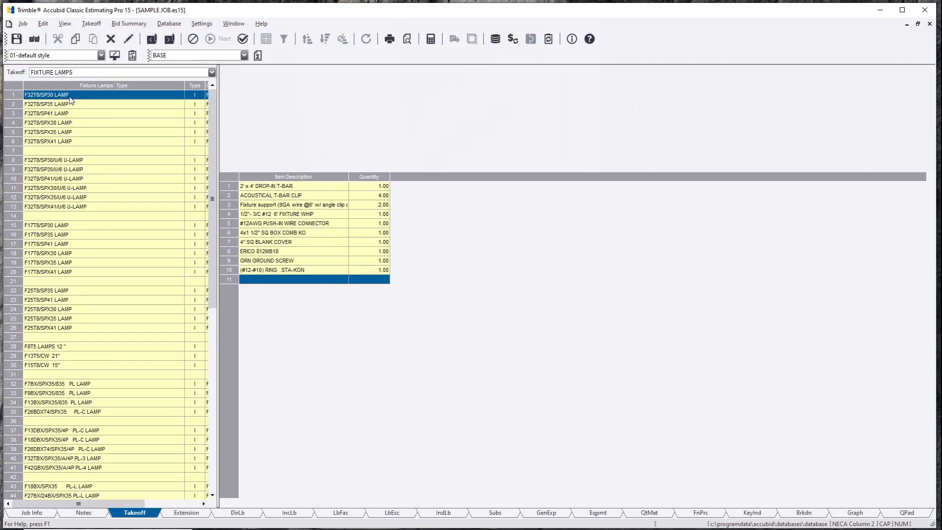
double_click(67, 97)
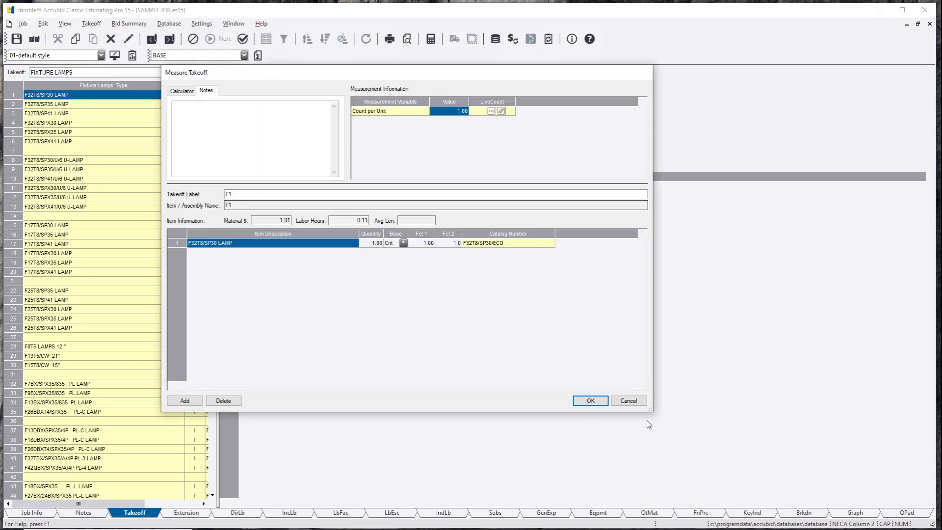
click(634, 404)
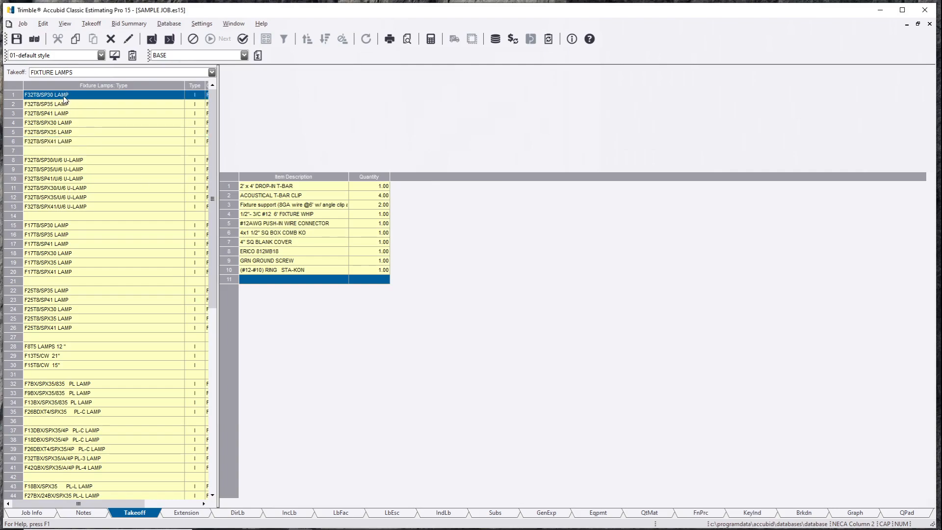
- Start a new assembly in empty row 51 of the fixture lamps, check its selection sources, and cancel it
click(88, 178)
scroll(87, 262, down, 12)
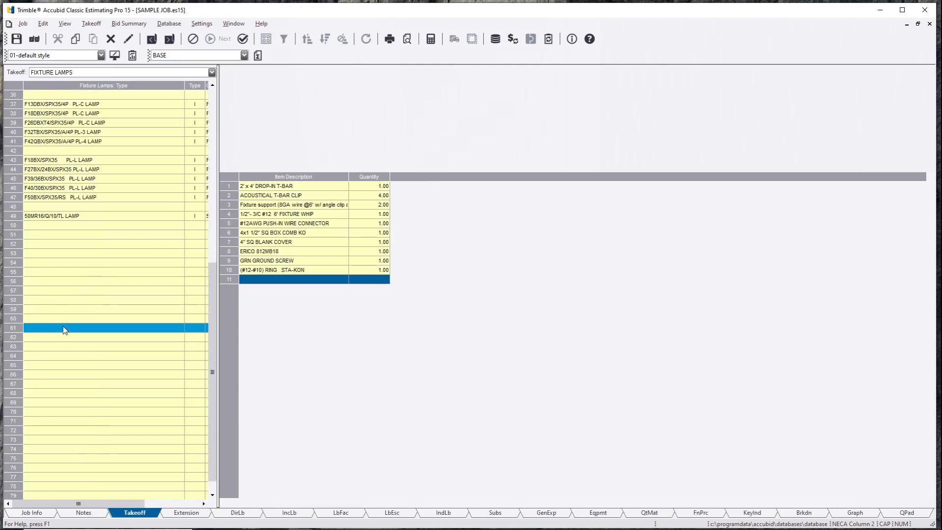
double_click(47, 235)
drag(429, 219, 197, 233)
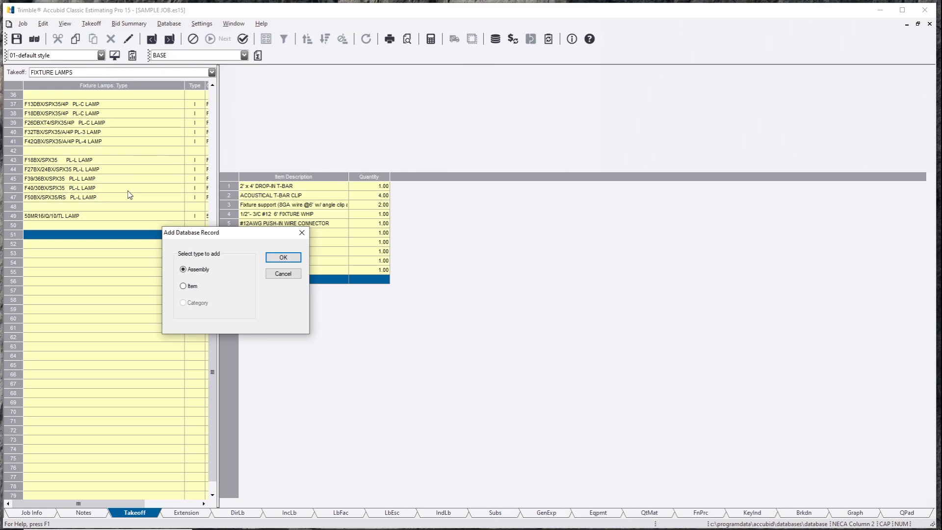
click(291, 261)
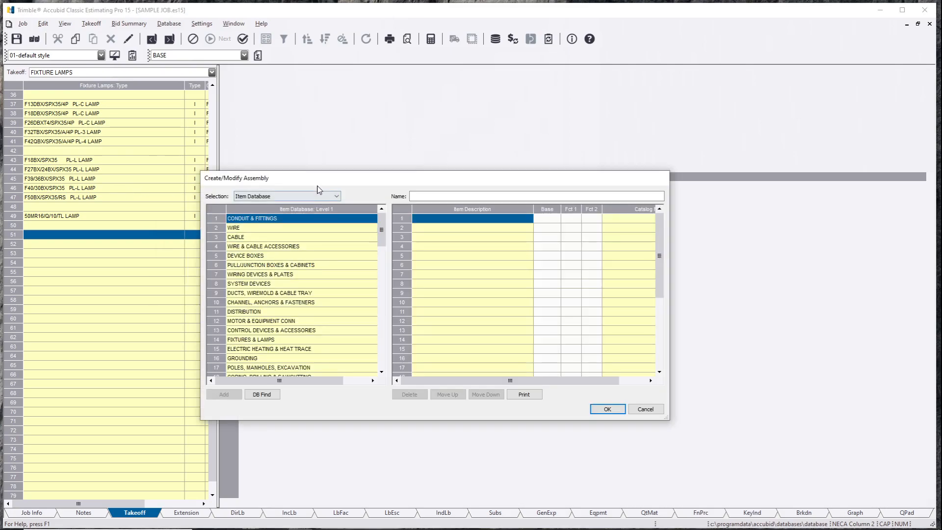
drag(318, 179, 187, 153)
click(160, 276)
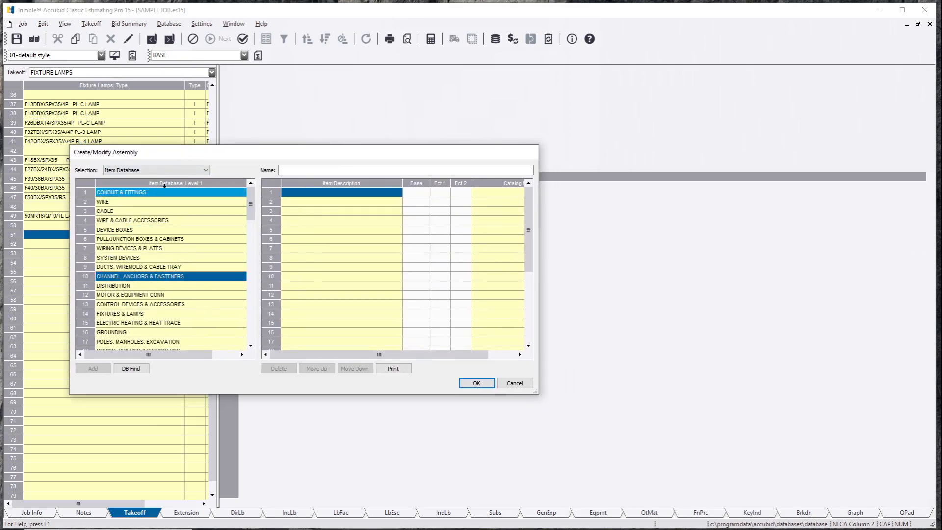
click(154, 170)
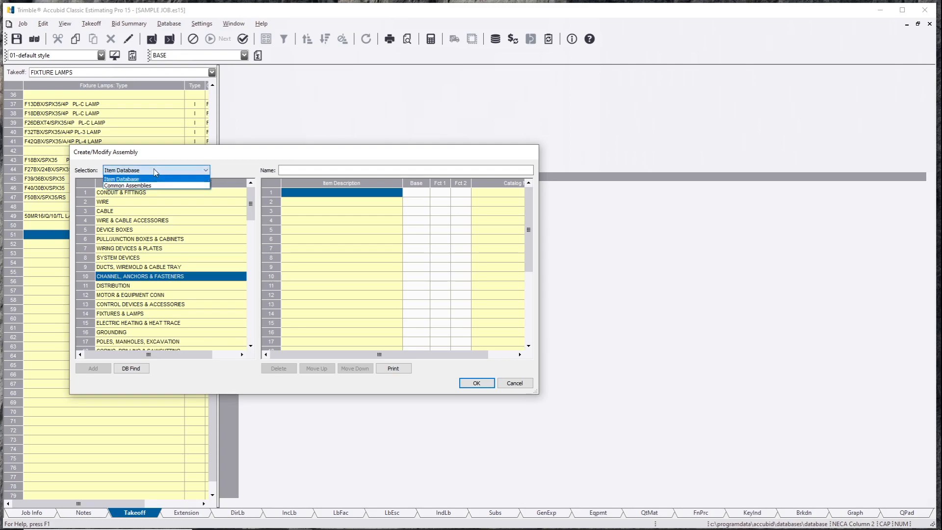
click(345, 205)
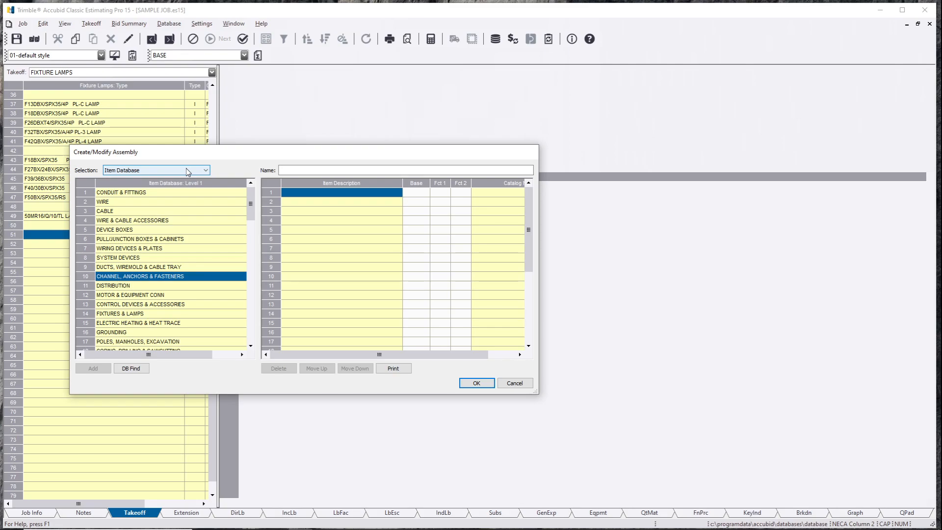
click(510, 384)
- Examine the F32T8 lamp entries, the editing commands offered for them, and the rest of the fixture lamps list
scroll(158, 286, up, 12)
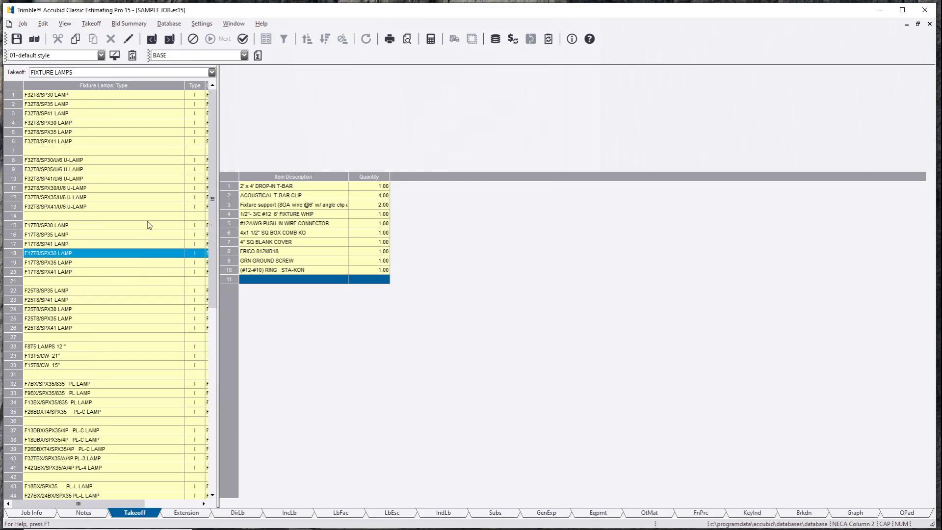
drag(91, 95, 91, 145)
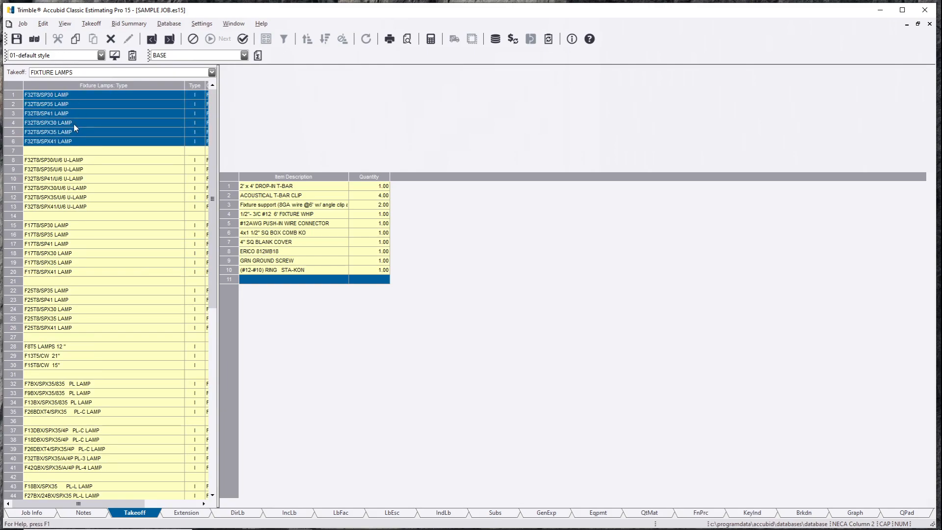
click(73, 124)
click(72, 94)
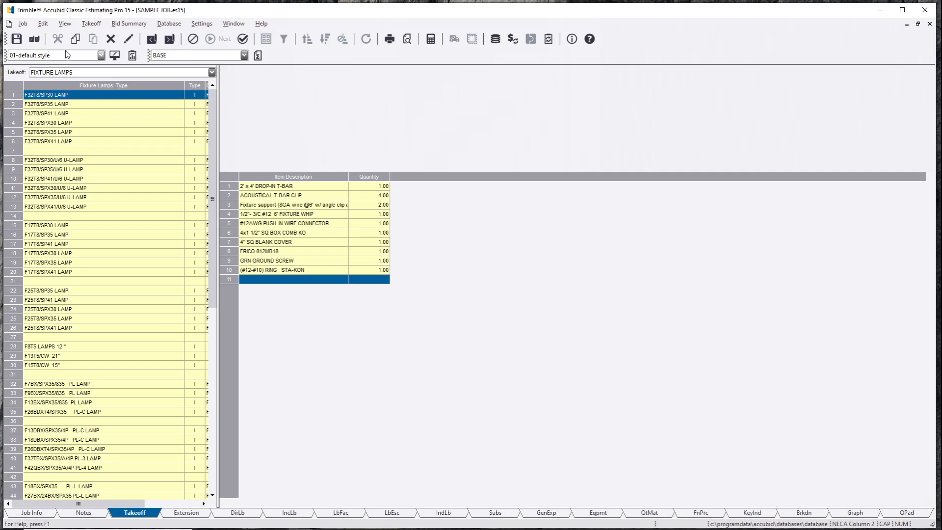
click(42, 24)
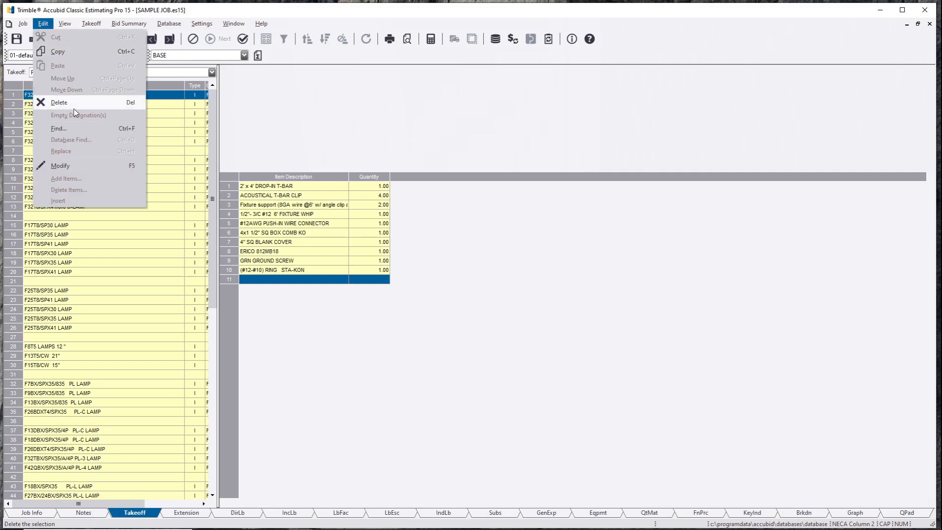
click(101, 301)
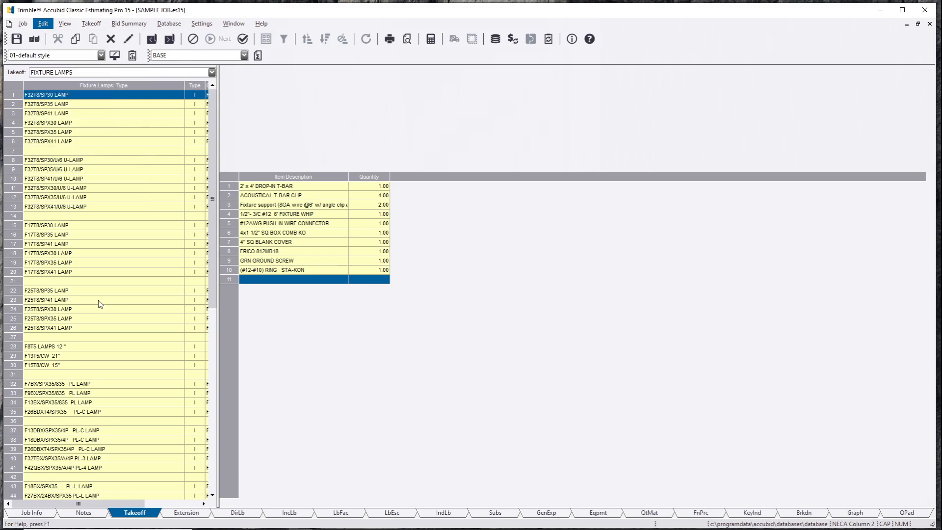
scroll(81, 248, down, 2)
scroll(81, 249, up, 2)
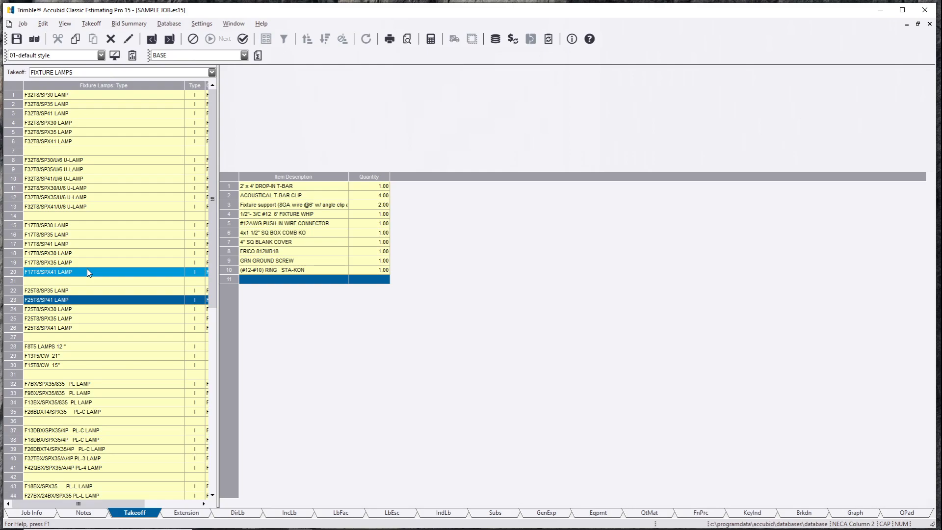
scroll(98, 206, down, 3)
scroll(104, 269, up, 3)
click(99, 141)
- Review the full FIXTURE ACCESSORIES list and the record types that can be added in empty row 79, without adding one
click(86, 74)
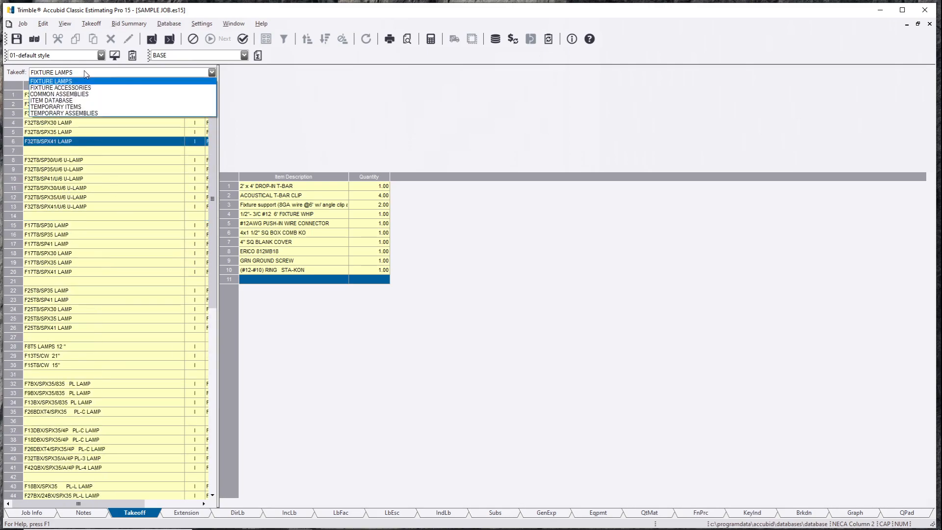
click(84, 88)
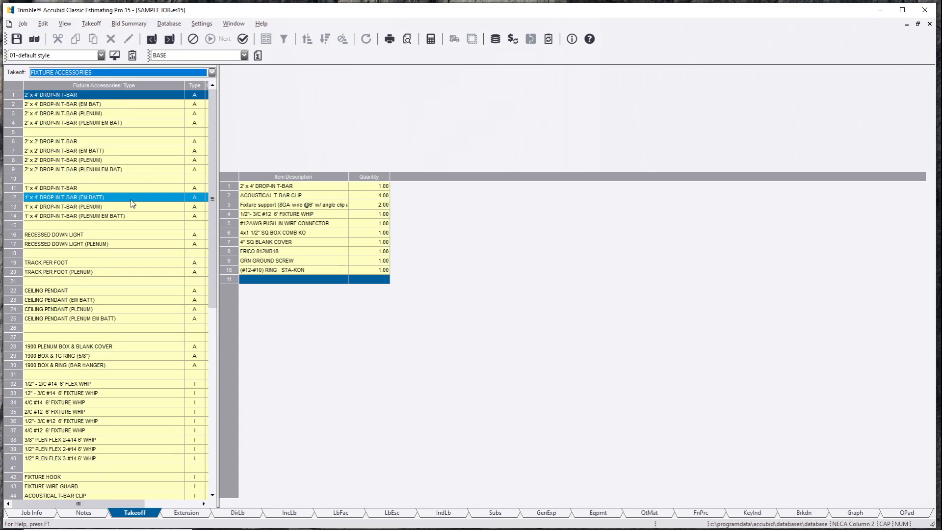
scroll(130, 216, down, 12)
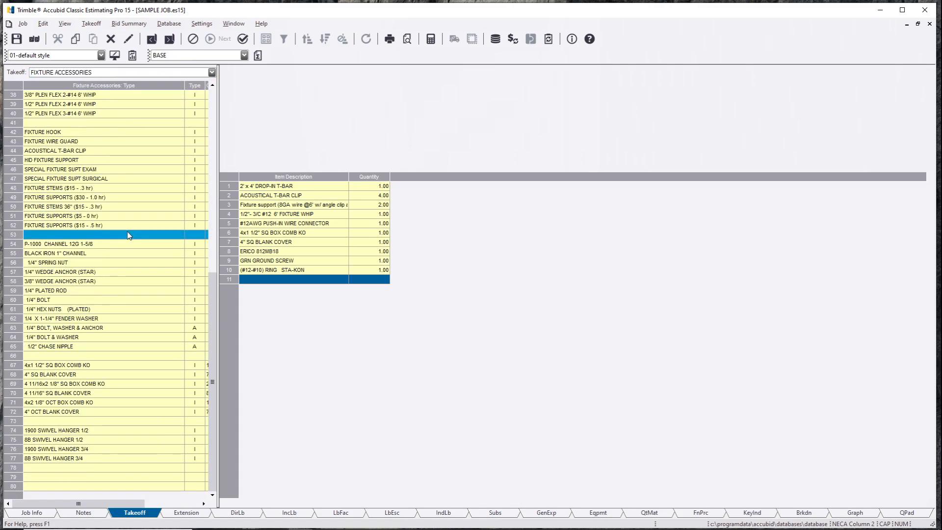
scroll(128, 231, up, 12)
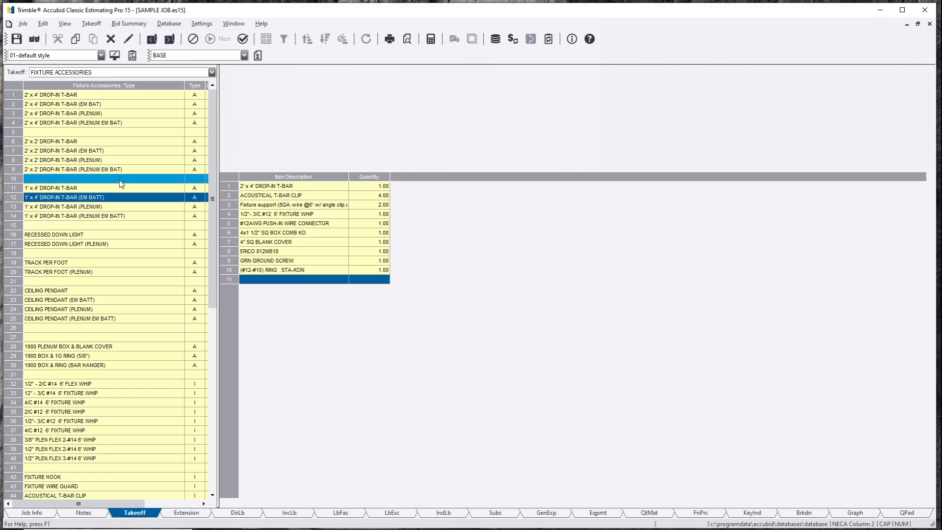
scroll(106, 234, down, 2)
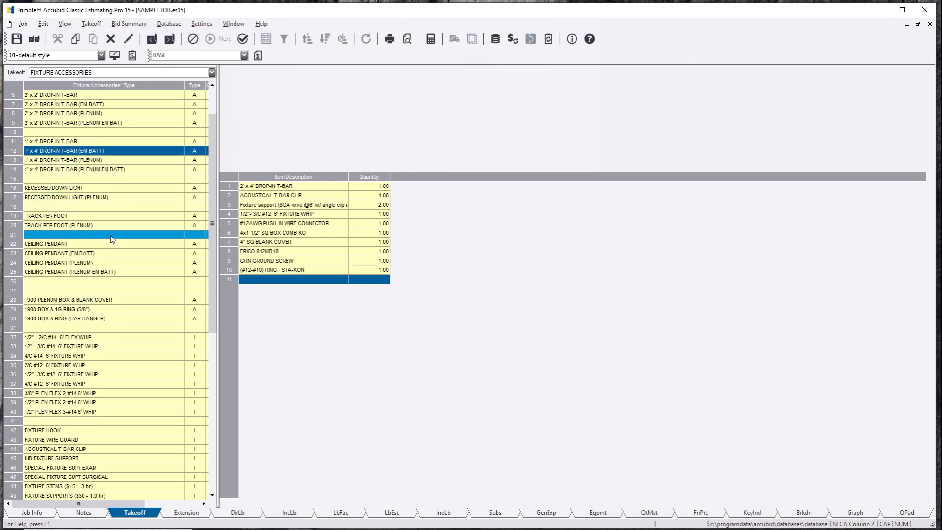
scroll(107, 236, down, 10)
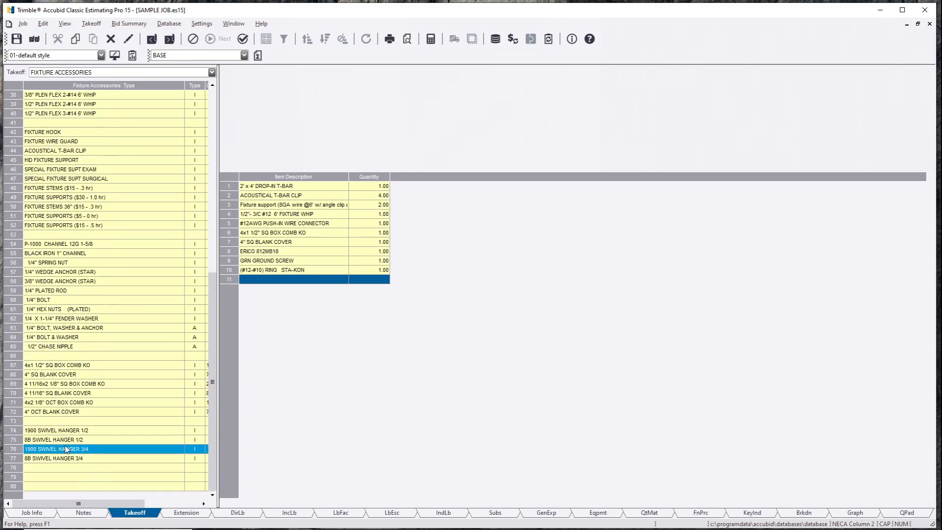
double_click(55, 476)
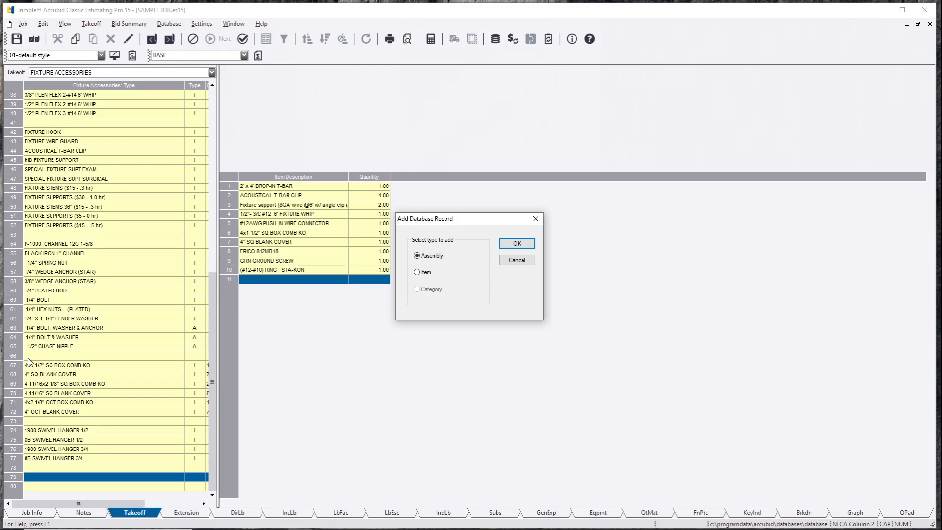
click(518, 260)
- Switch the takeoff back to FIXTURE LAMPS and look through the lamp entries down to the empty rows
click(119, 74)
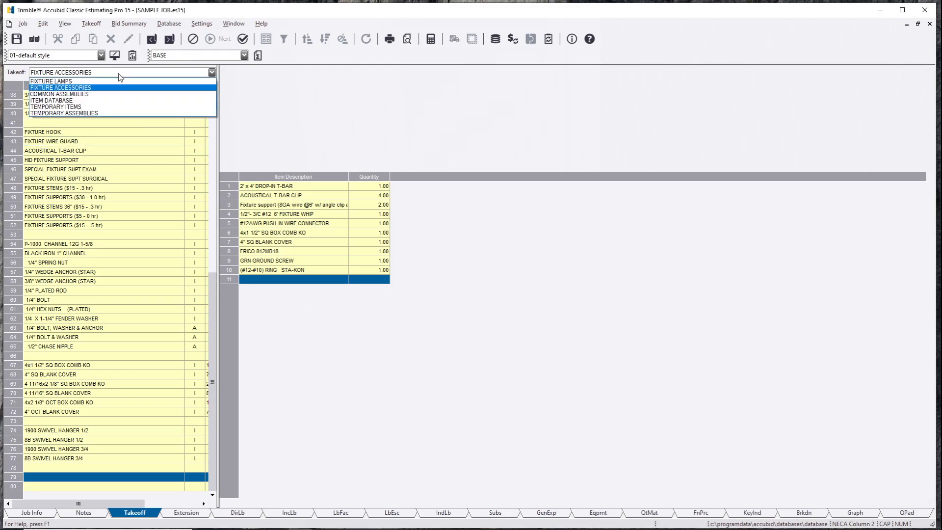
click(120, 81)
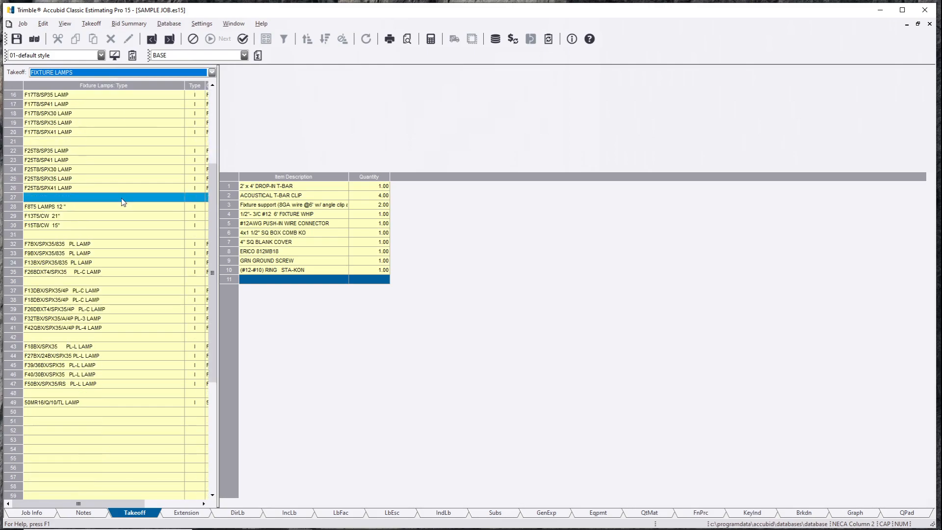
scroll(122, 202, down, 5)
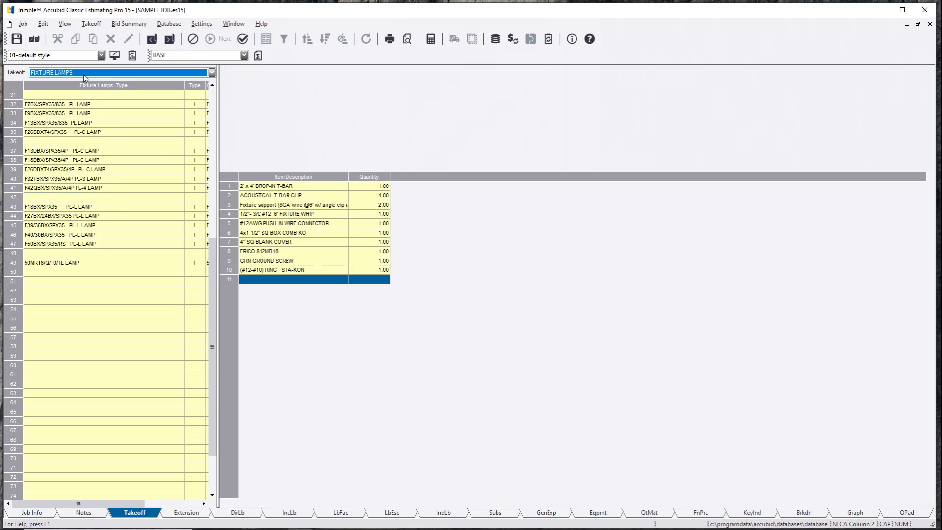
- Abort the current fixture takeoff and return to the fixture designations
right_click(317, 361)
click(346, 369)
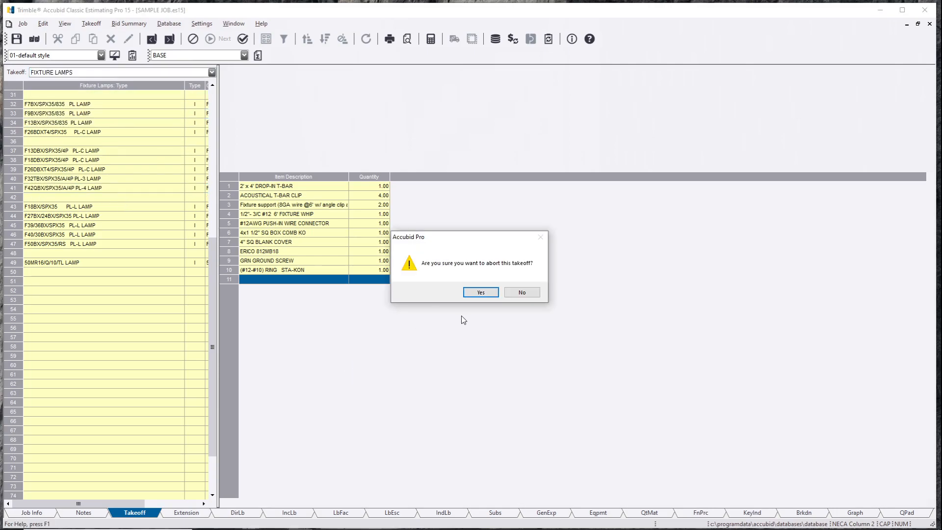
click(486, 292)
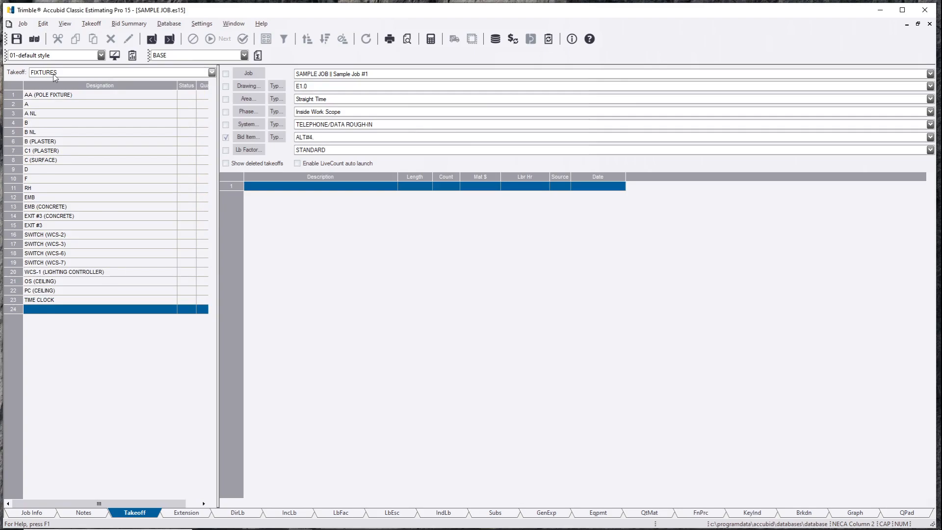
- Switch the takeoff to DISTRIBUTION and create the designation PANEL LRP-1 in empty row 9
click(63, 74)
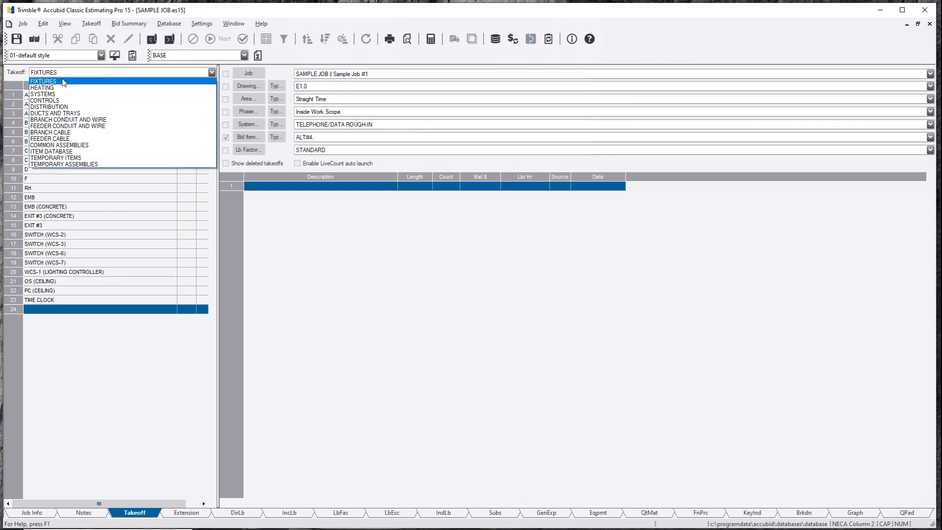
click(49, 106)
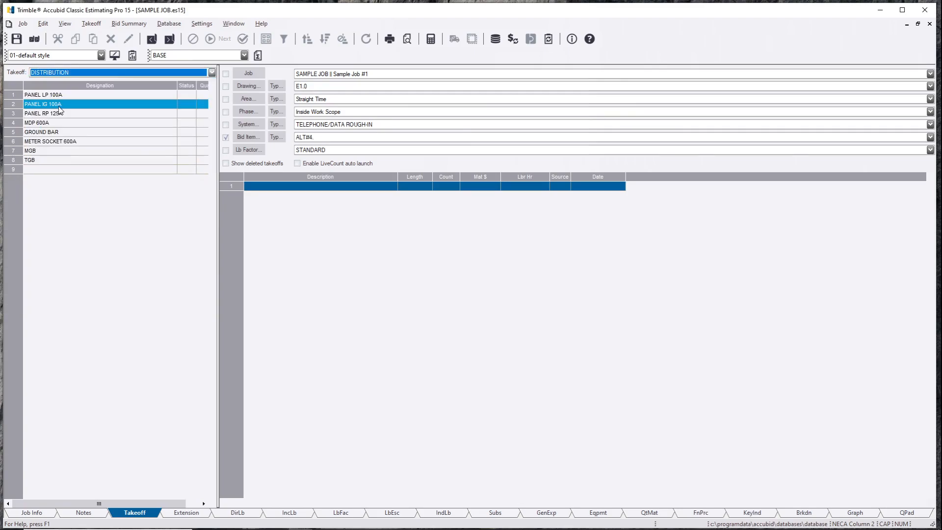
double_click(64, 169)
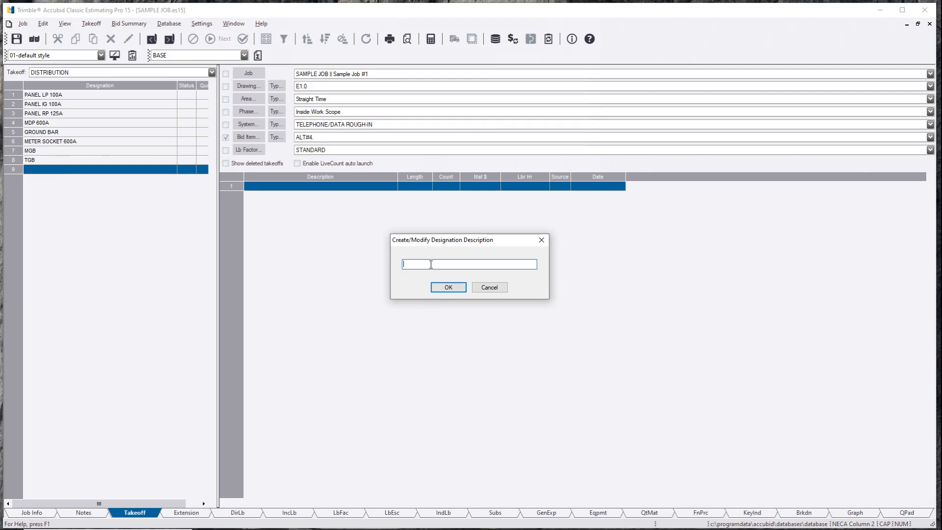
text(PANEL LEP-1)
click(431, 265)
key(BackSpace)
click(457, 290)
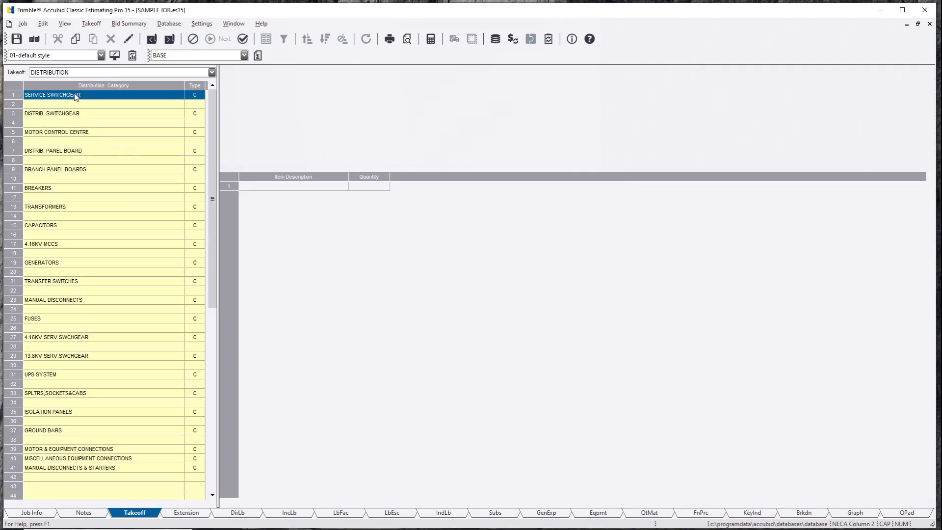
- Add the 112KVA 3PH 480V dry transformer from the dry indoor transformers to the PANEL LRP-1 takeoff
click(71, 208)
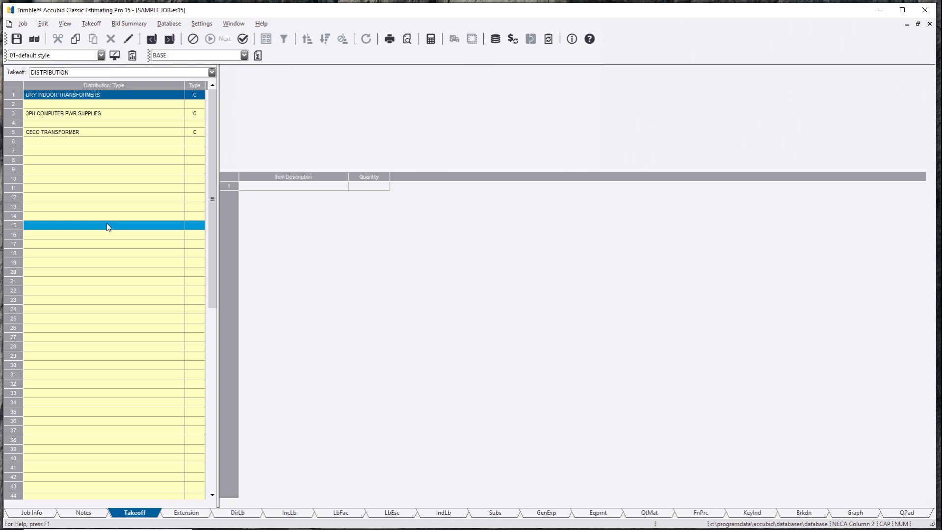
click(76, 96)
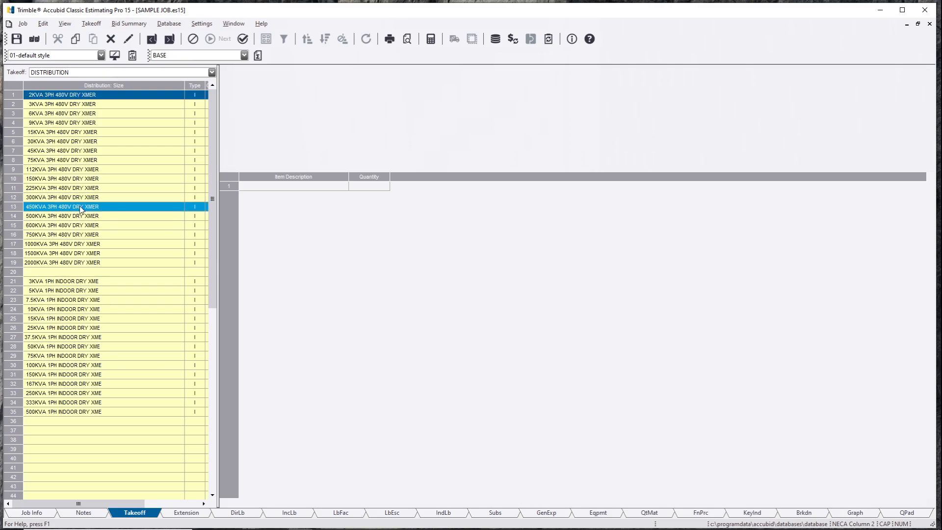
click(76, 170)
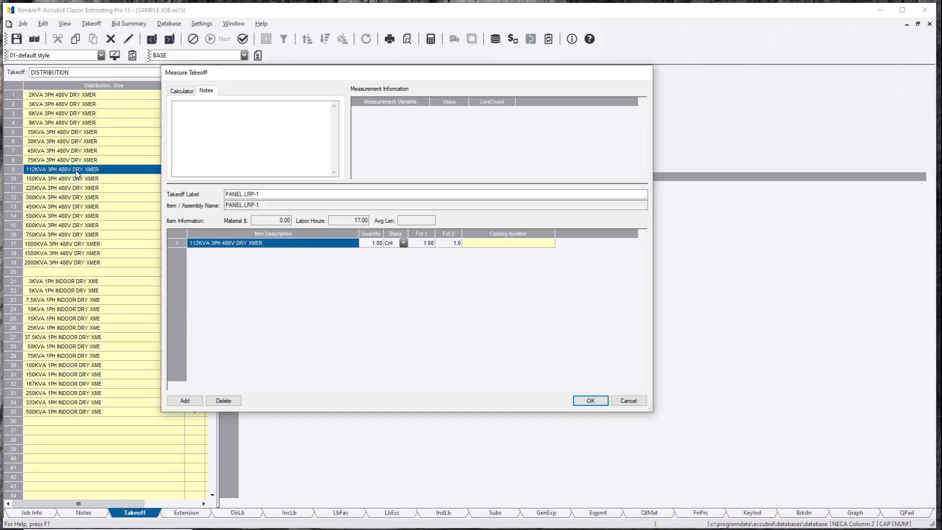
click(584, 402)
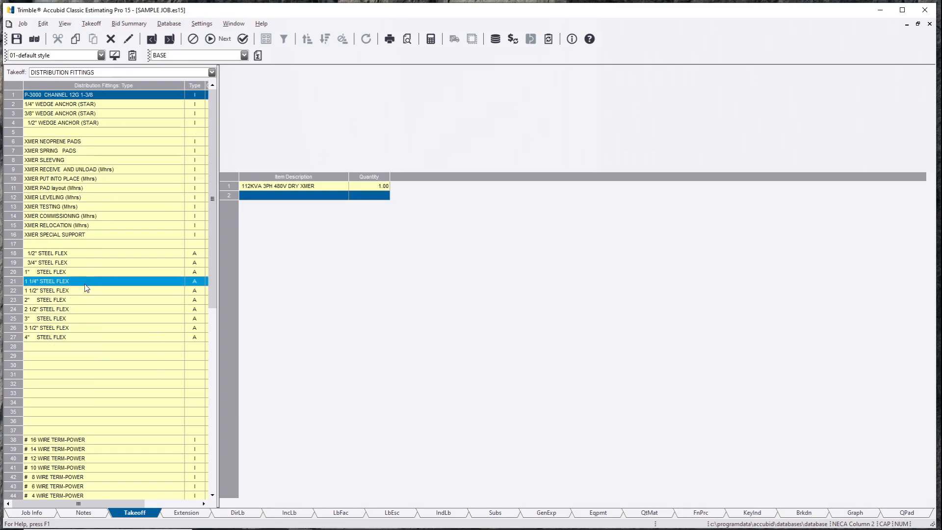
- Look through the DISTRIBUTION FITTINGS list and advance the takeoff to DISTRIBUTION ACCESSORIES
scroll(86, 288, down, 10)
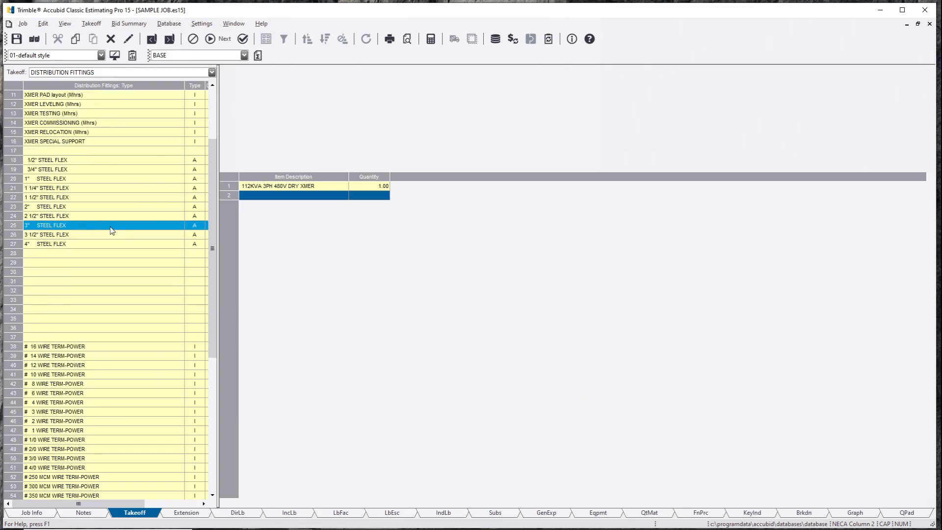
scroll(118, 290, up, 10)
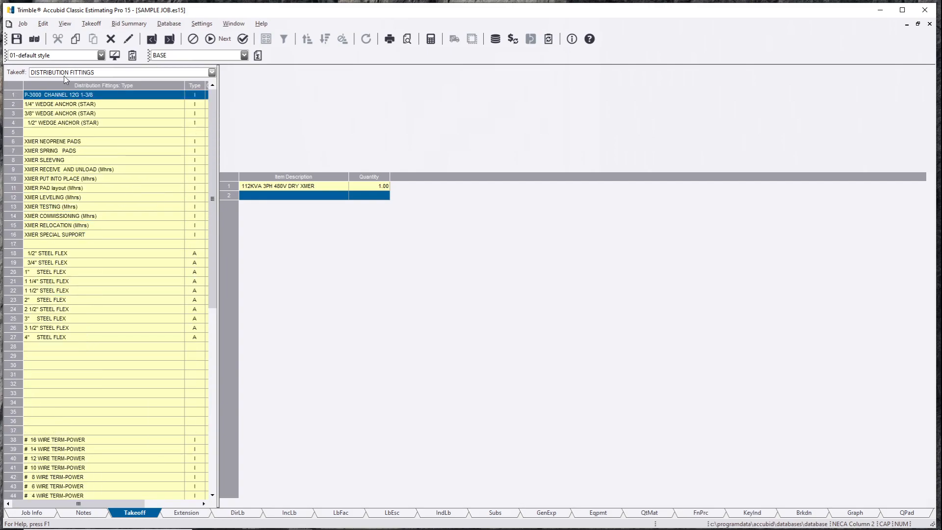
click(92, 74)
click(92, 75)
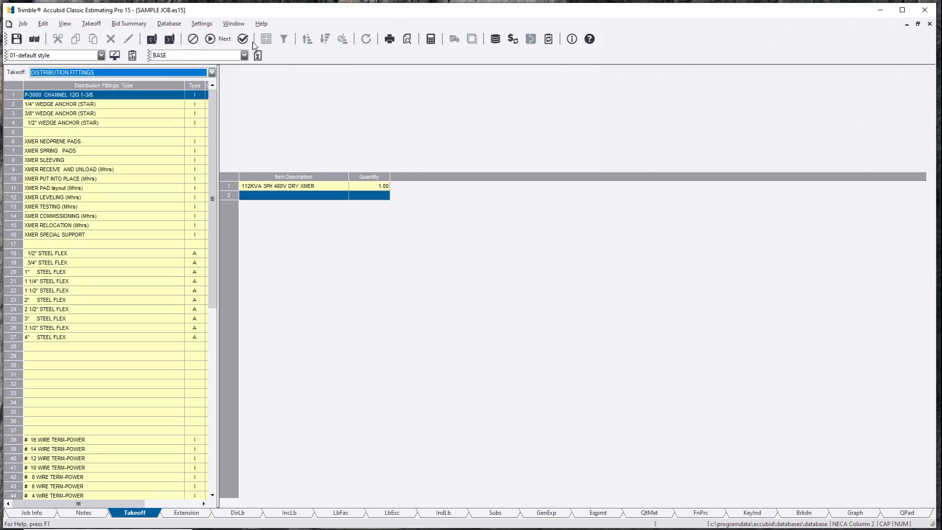
click(225, 43)
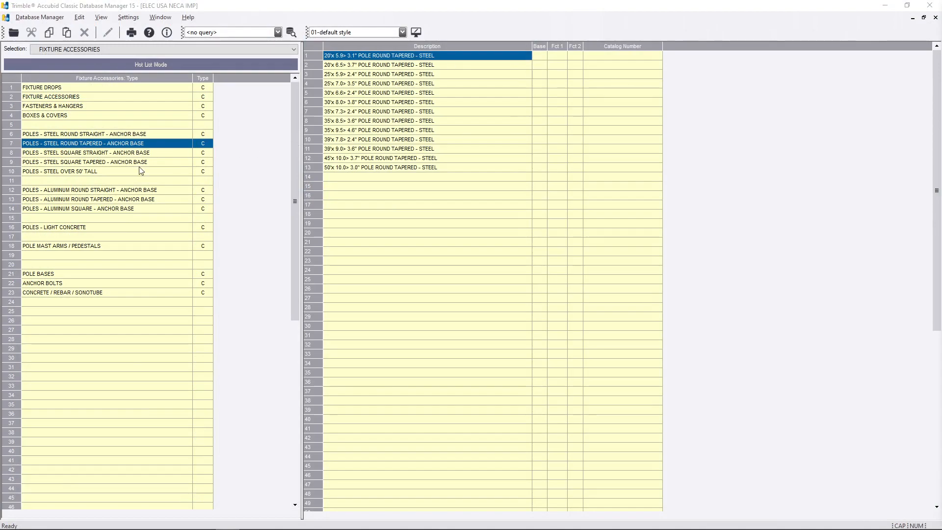
- Switch to Database Manager, view the square straight steel anchor-base poles, and change the selection to DISTRIBUTION ACCESSORIES
click(135, 152)
click(118, 49)
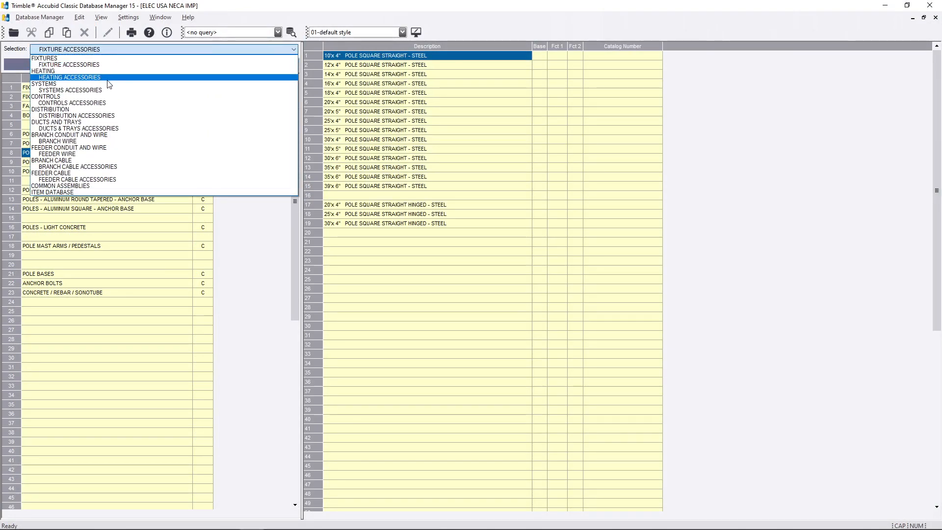
click(100, 118)
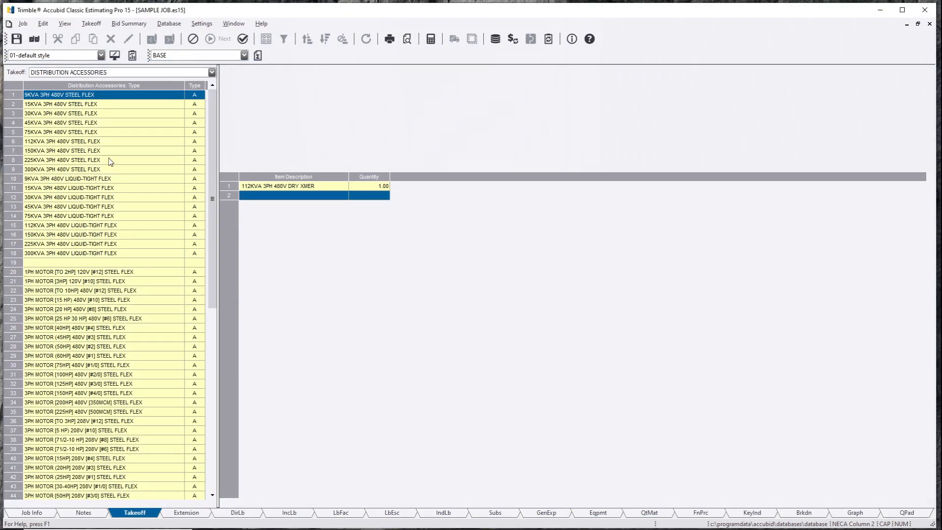
- Switch back to the Accubid estimate and review the DISTRIBUTION ACCESSORIES assemblies for transformers and motors to the end of the list
click(99, 104)
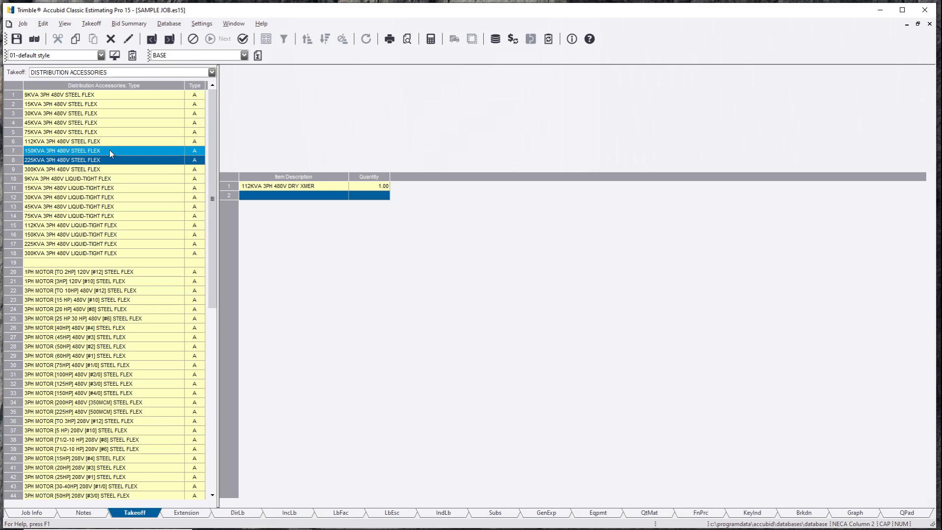
scroll(110, 151, down, 2)
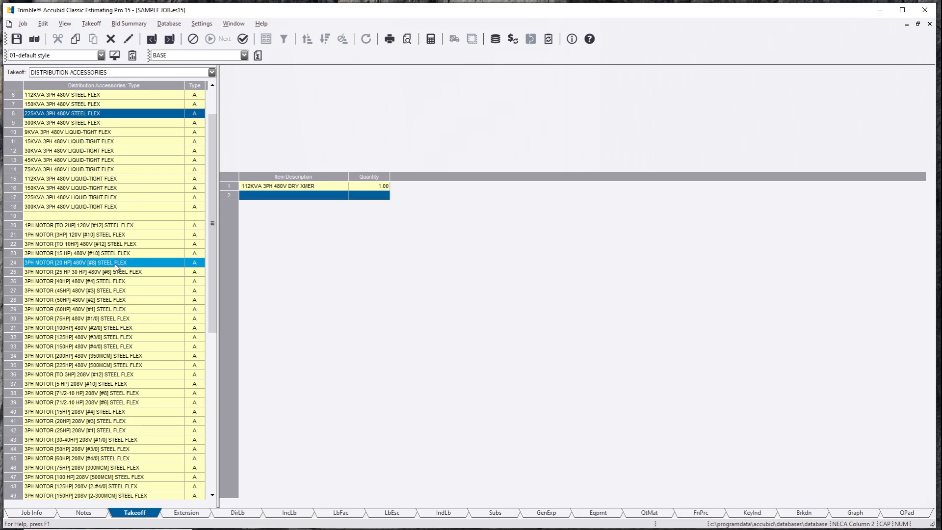
scroll(118, 272, down, 2)
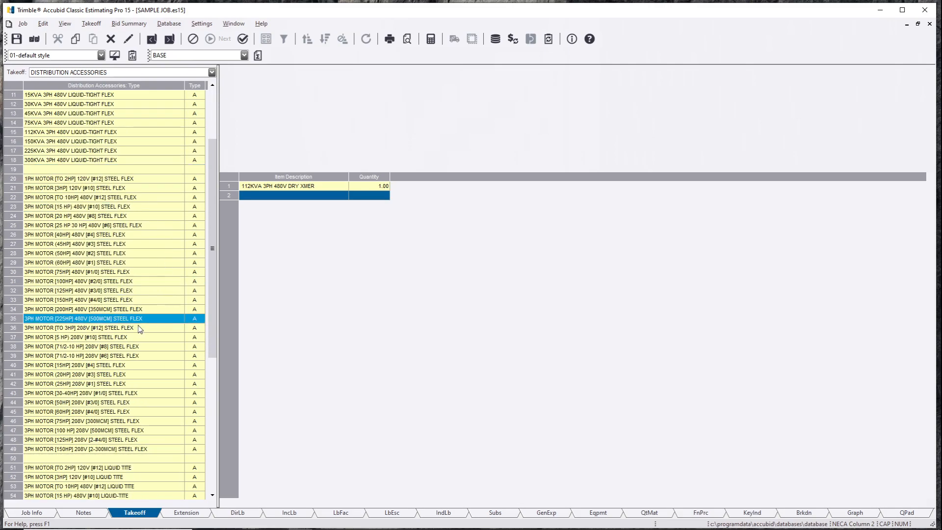
scroll(142, 317, down, 9)
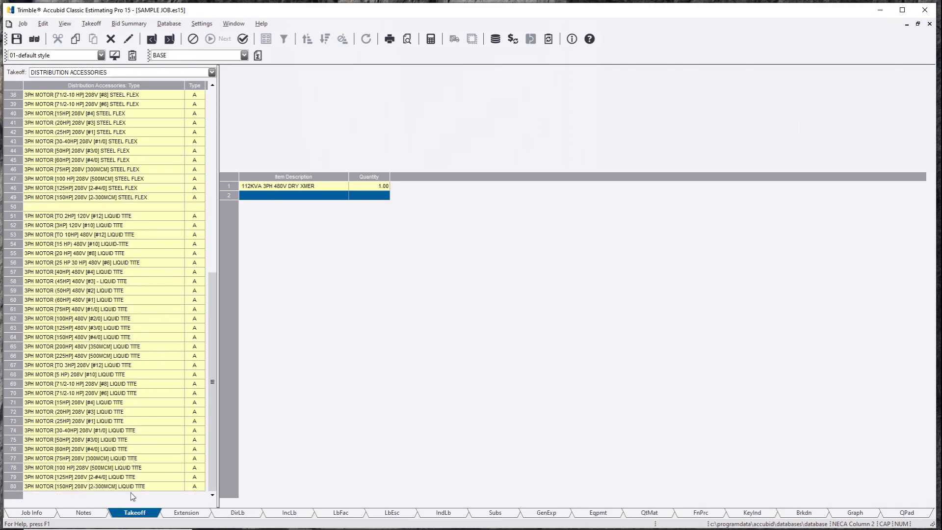
scroll(83, 444, up, 12)
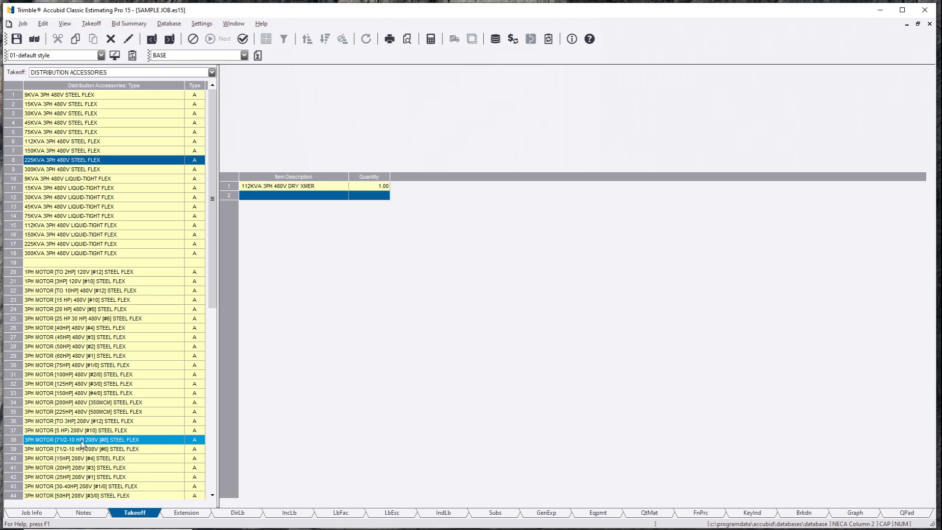
- Return the takeoff to DISTRIBUTION FITTINGS and check the record types offered for empty row 29, without adding one
click(113, 72)
click(107, 82)
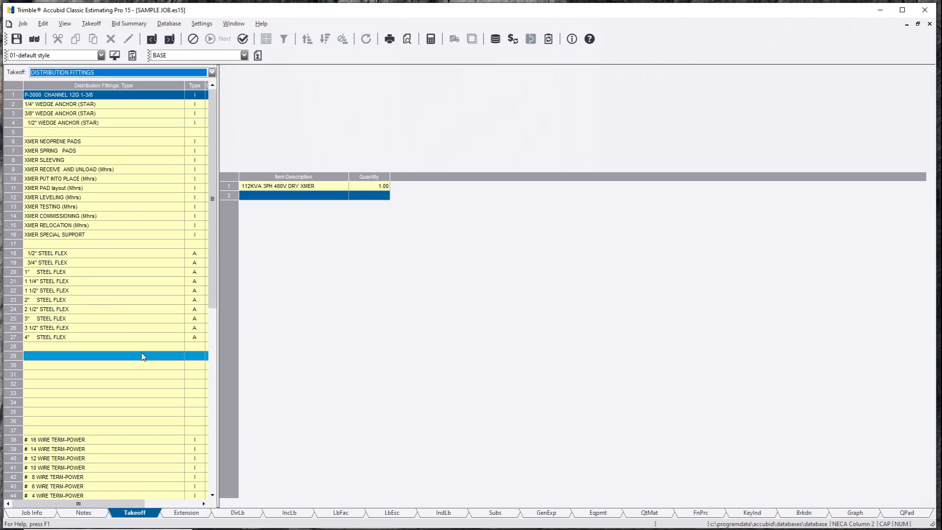
double_click(98, 359)
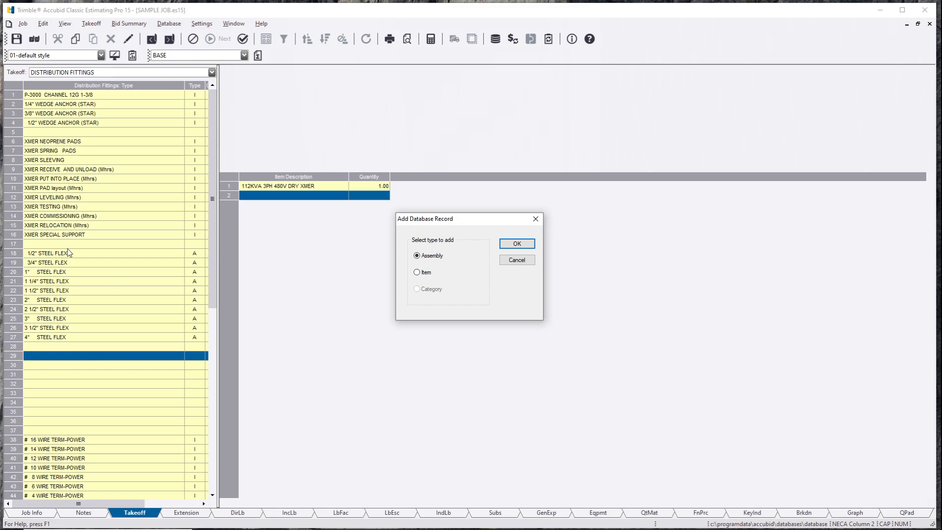
click(517, 260)
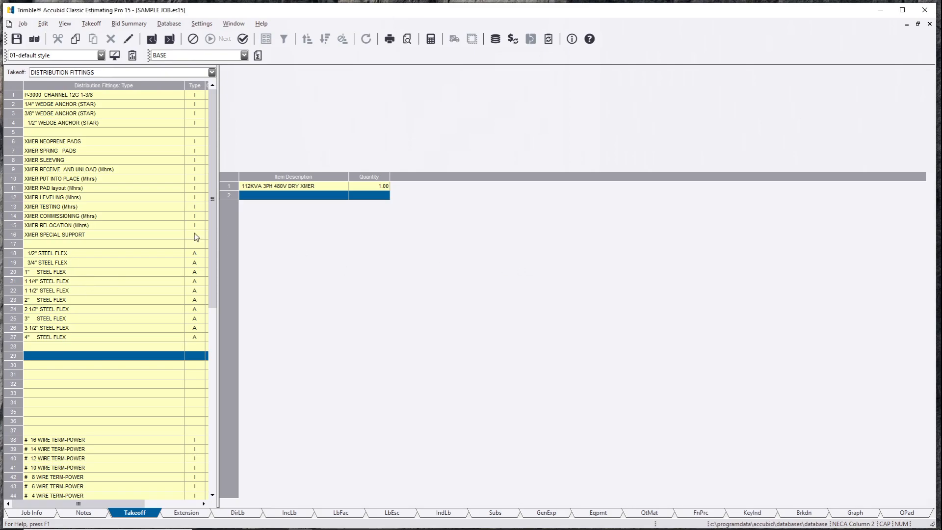
- Look through the distribution fittings from the wire terminations back up to the transformer labour items
scroll(119, 293, down, 8)
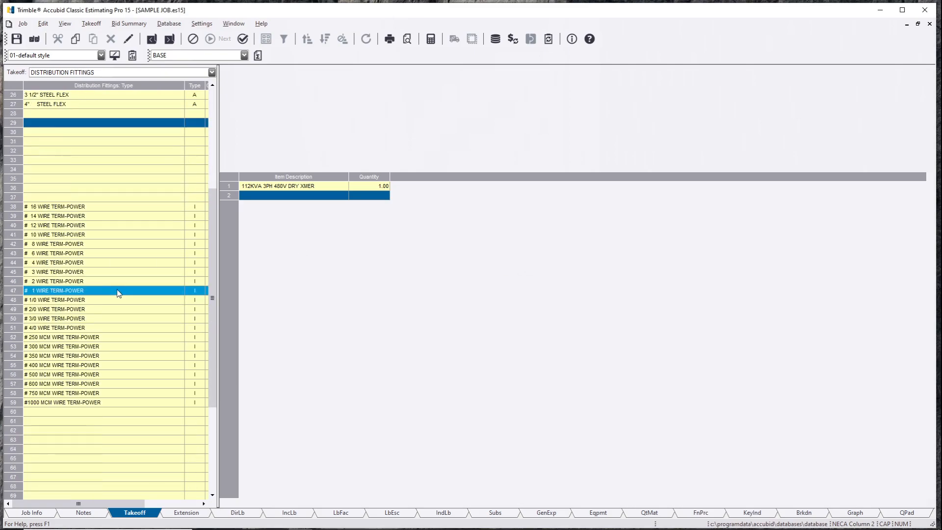
scroll(119, 293, up, 8)
click(109, 180)
- Add the 112KVA 3PH 480V STEEL FLEX assembly from DISTRIBUTION ACCESSORIES and finish the PANEL LRP-1 takeoff
click(110, 74)
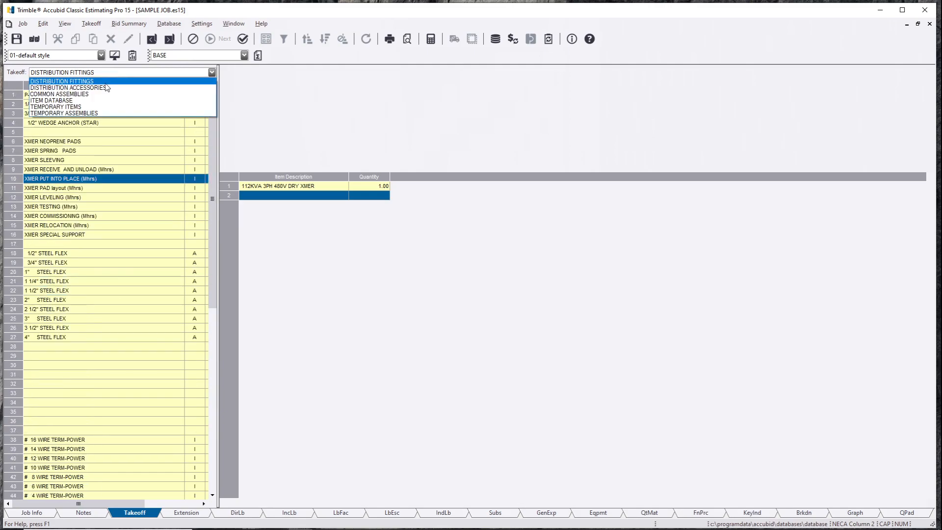
click(106, 84)
key(Down)
key(Down)
key(Down)
key(Down)
key(Down)
key(Return)
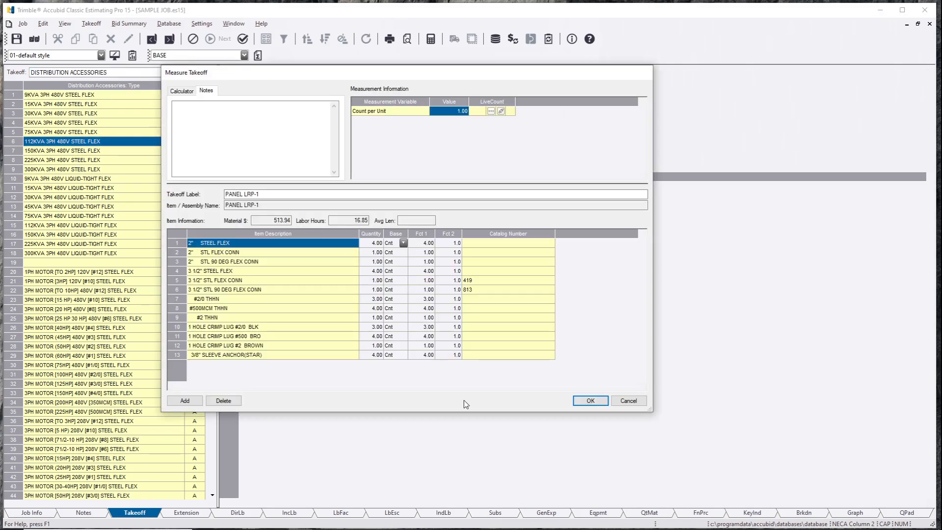
click(588, 399)
right_click(333, 355)
click(352, 374)
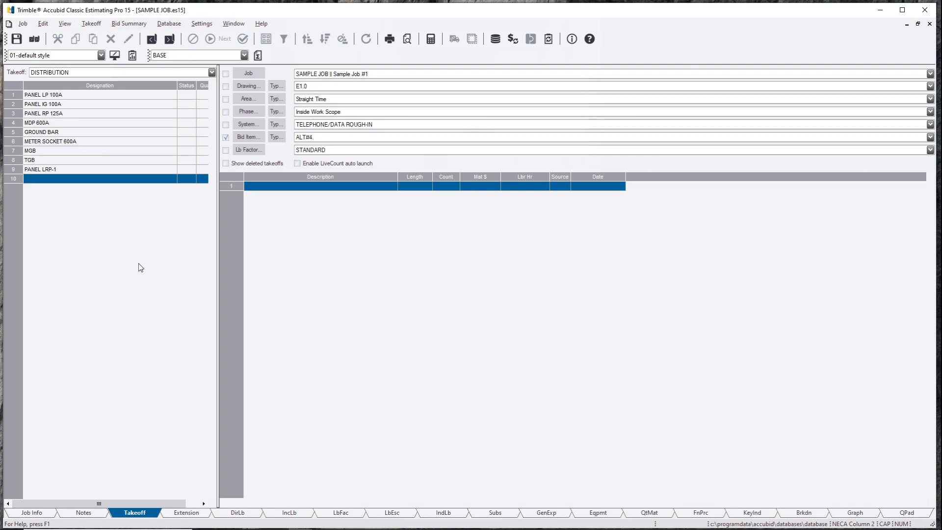
- View the job's TEMPORARY ITEMS and TEMPORARY ASSEMBLIES lists, and return the takeoff to DISTRIBUTION
click(87, 74)
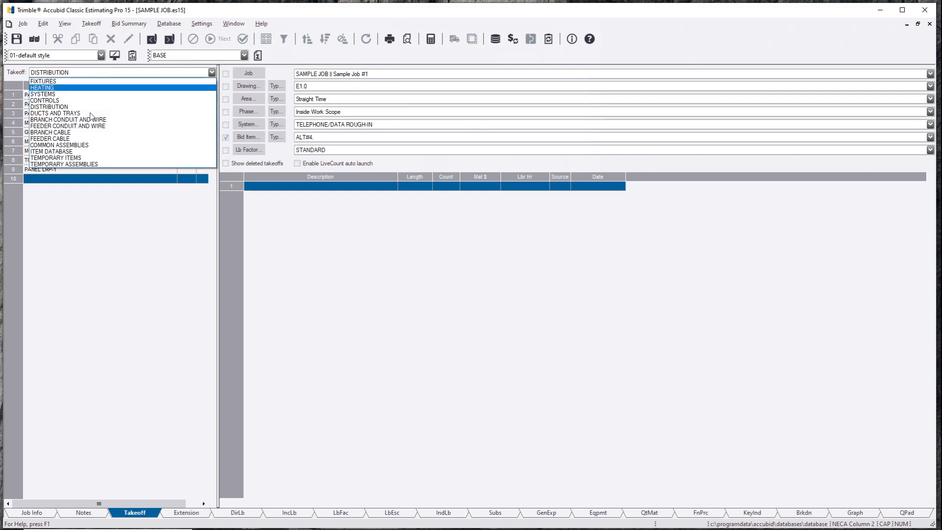
click(92, 158)
click(93, 74)
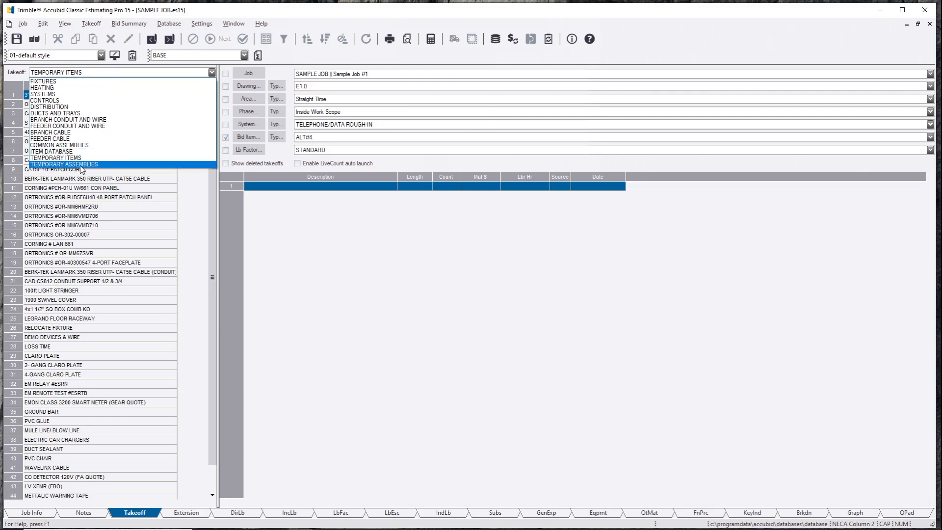
click(81, 165)
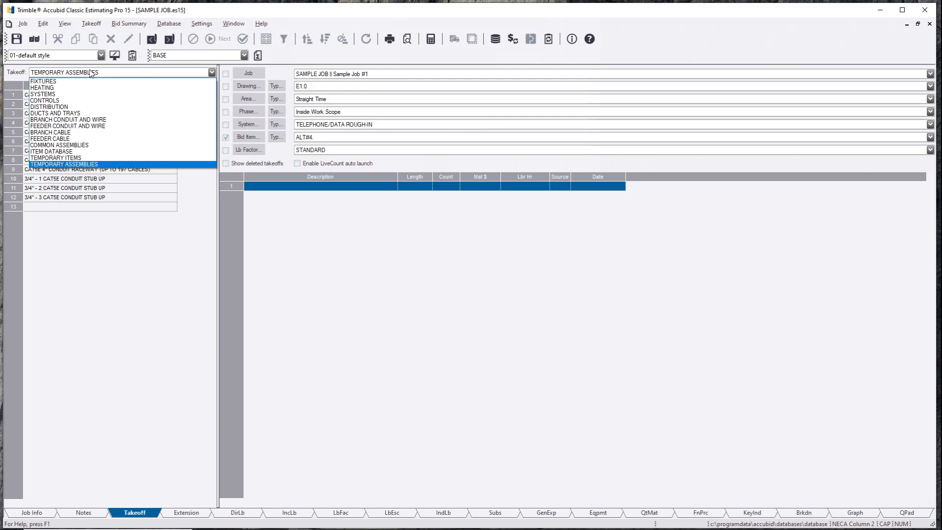
click(81, 106)
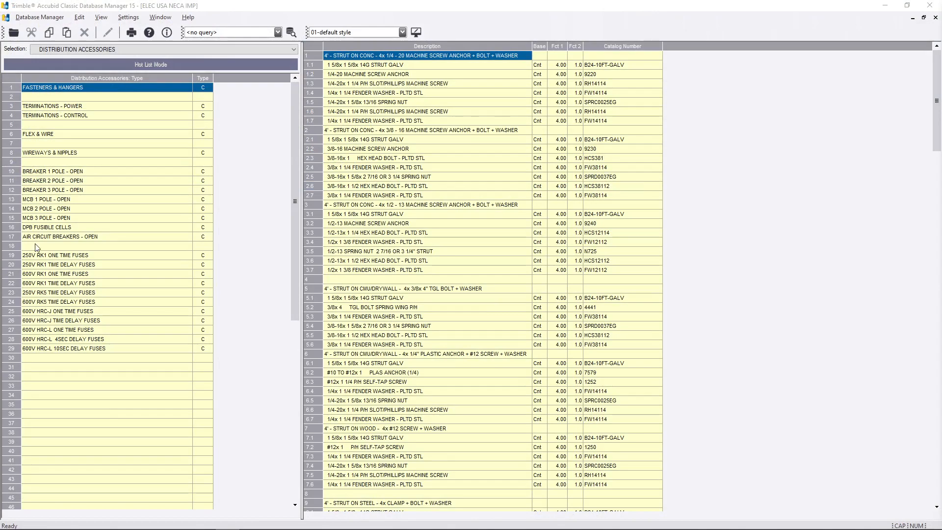
- In Database Manager, view the WIREWAYS & NIPPLES assemblies, change the selection to FIXTURE ACCESSORIES, and open the selection list again
click(69, 151)
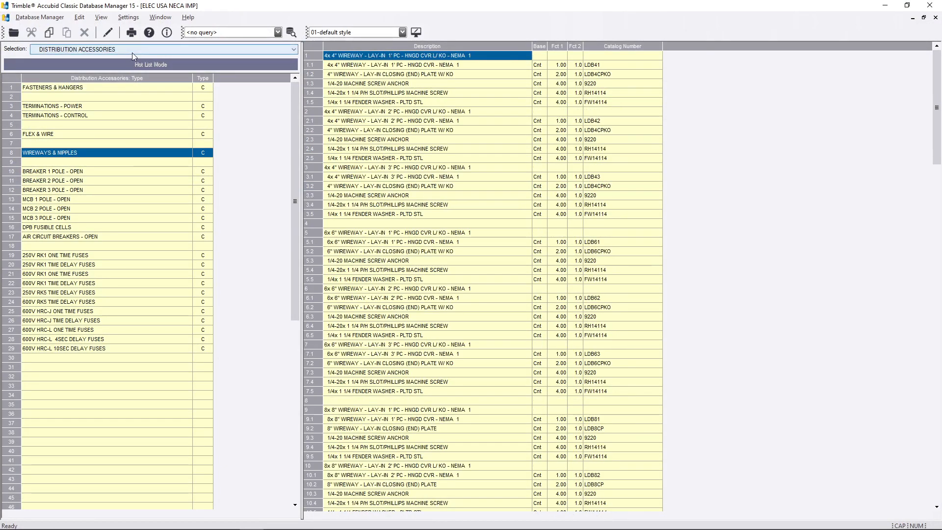
click(132, 51)
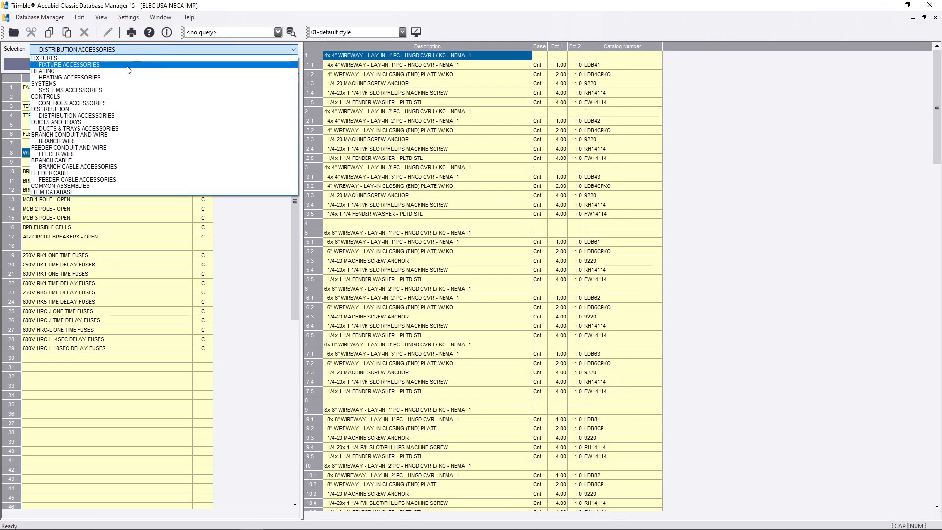
click(128, 64)
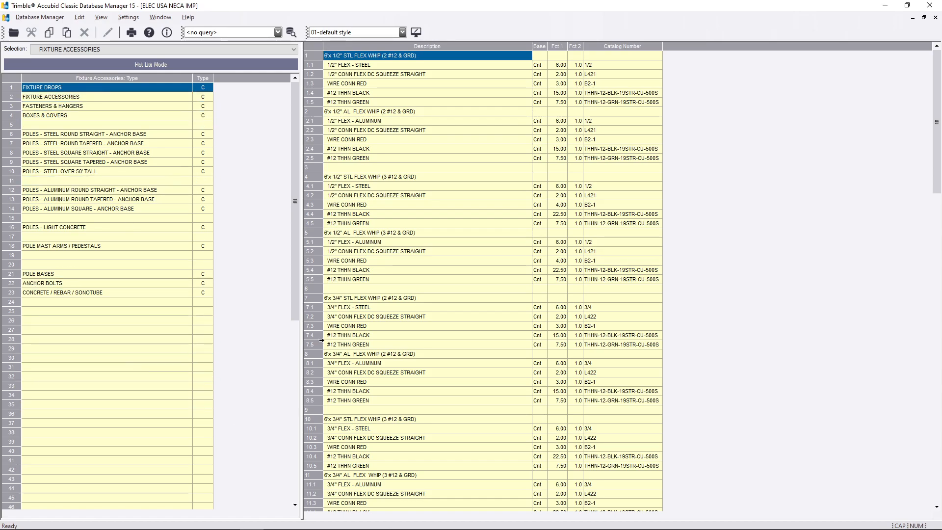
click(122, 50)
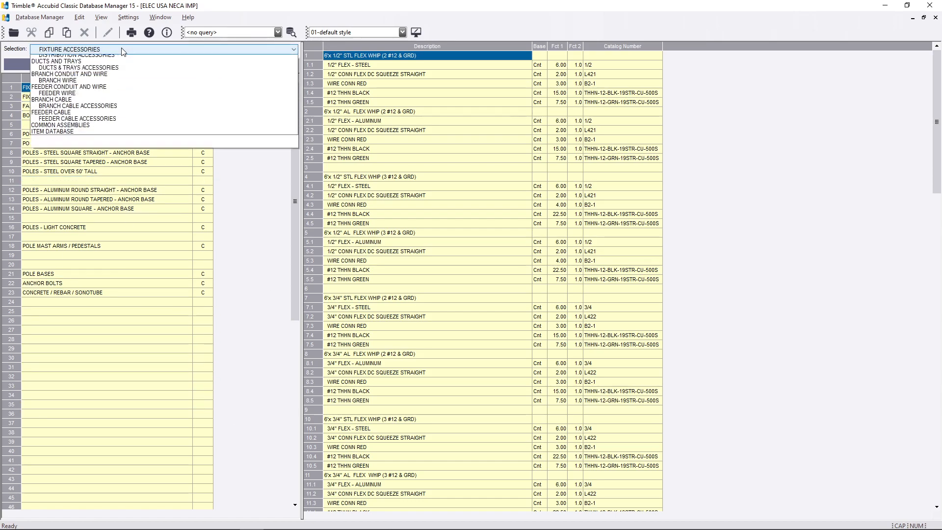